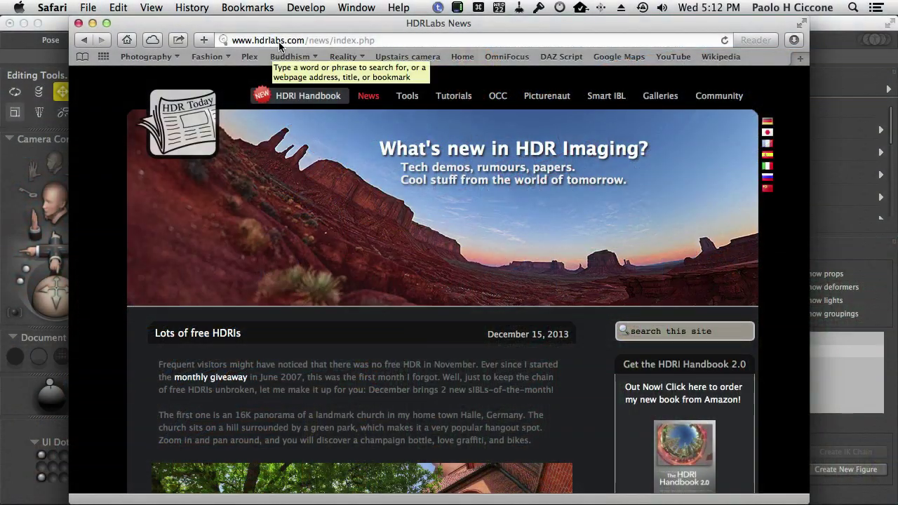
Go to the Smart IBL overview page on hdrlabs.com from the site's navigation bar.
{"action": "left_click", "coordinate": [279, 44]}
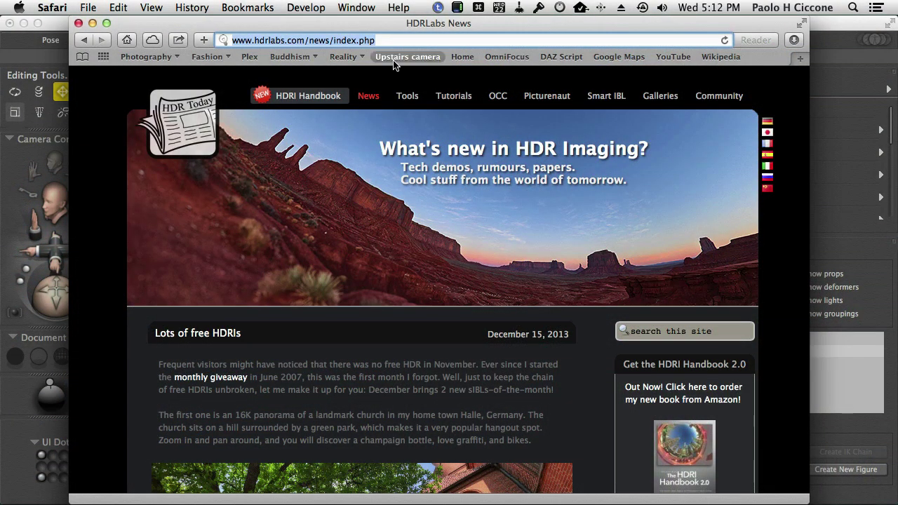
{"action": "left_click", "coordinate": [608, 103]}
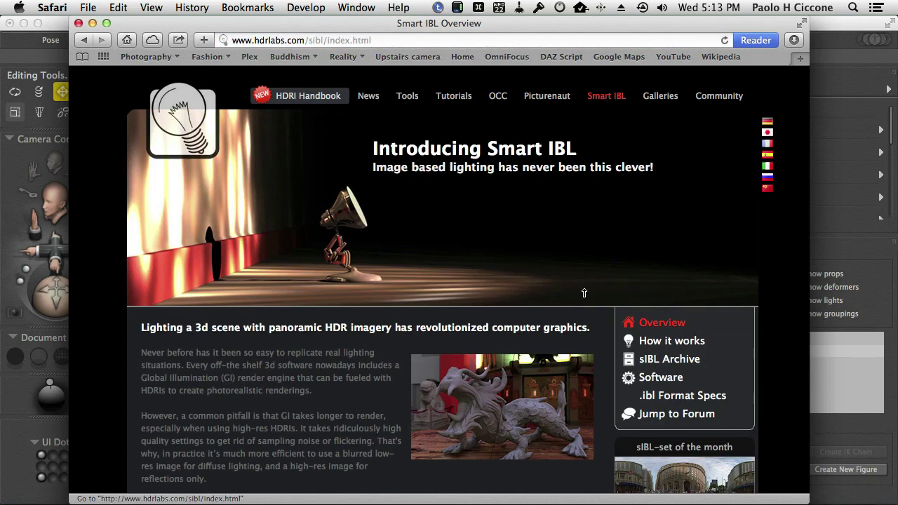
Open the sIBL Archive and browse the HDRI set thumbnails' info cards.
{"action": "left_click", "coordinate": [677, 365]}
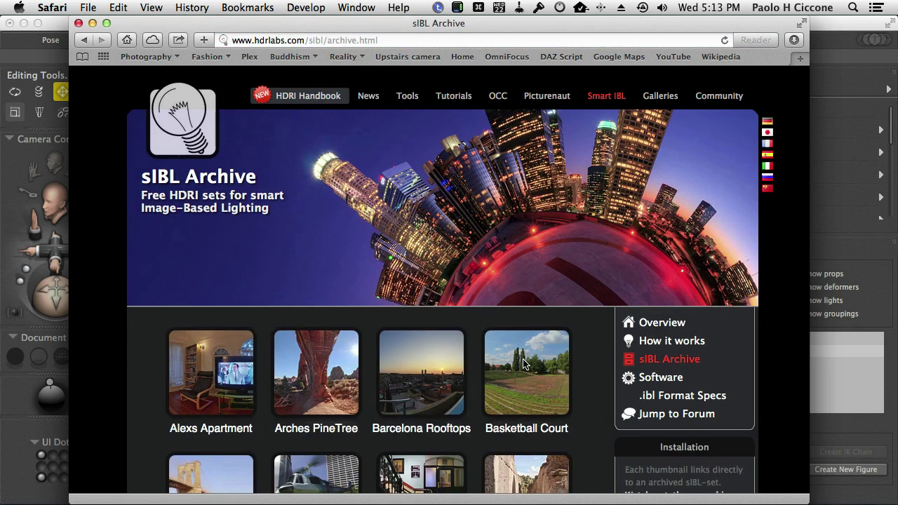
{"action": "scroll", "coordinate": [519, 258], "scroll_direction": "down", "scroll_amount": 5}
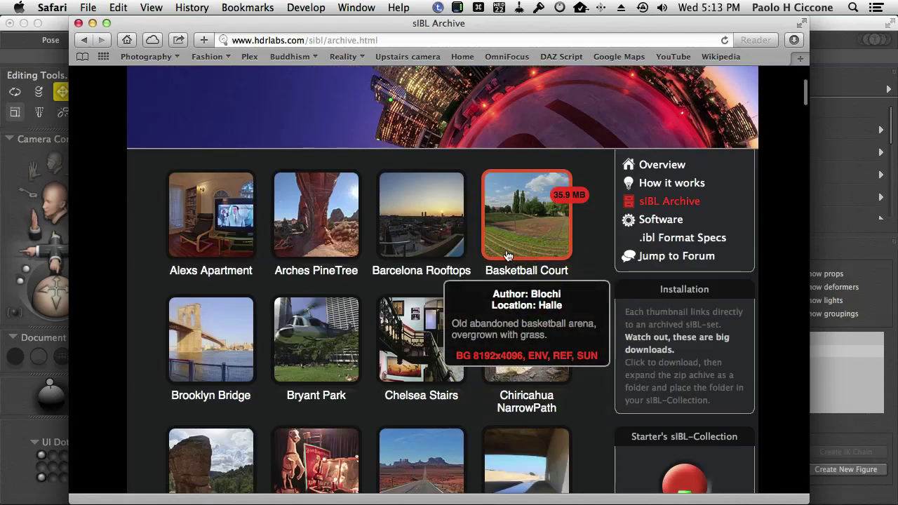
{"action": "mouse_move", "coordinate": [238, 220]}
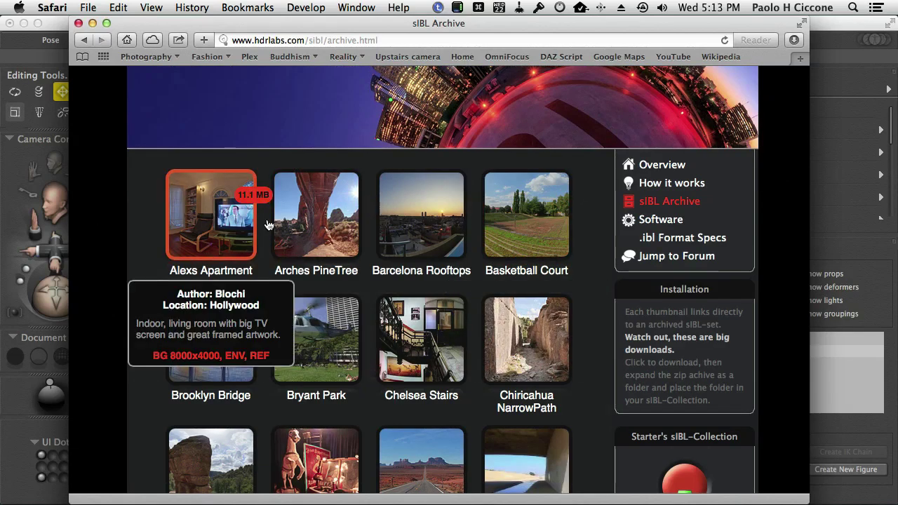
{"action": "mouse_move", "coordinate": [404, 242]}
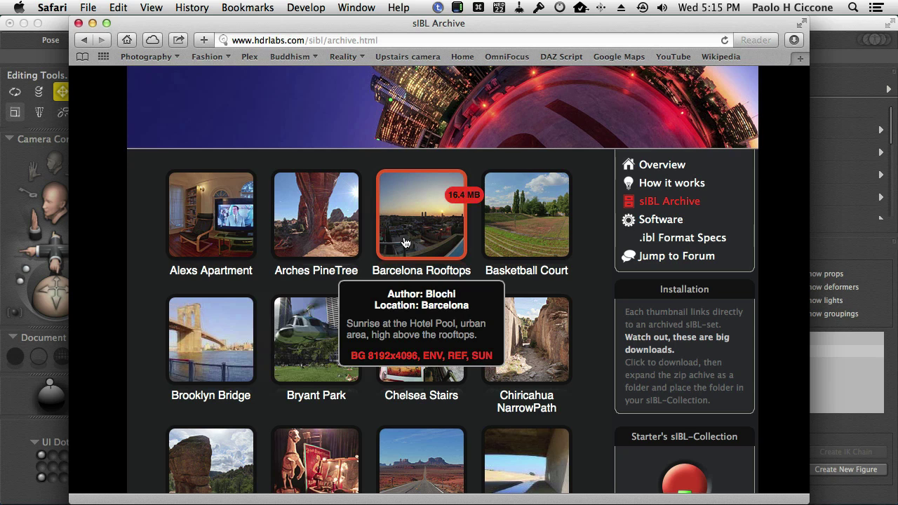
Scroll the archive to find Helipad GoldenHour, the 14.2 MB downtown Los Angeles sunset set.
{"action": "mouse_move", "coordinate": [542, 252]}
{"action": "scroll", "coordinate": [542, 251], "scroll_direction": "down", "scroll_amount": 3}
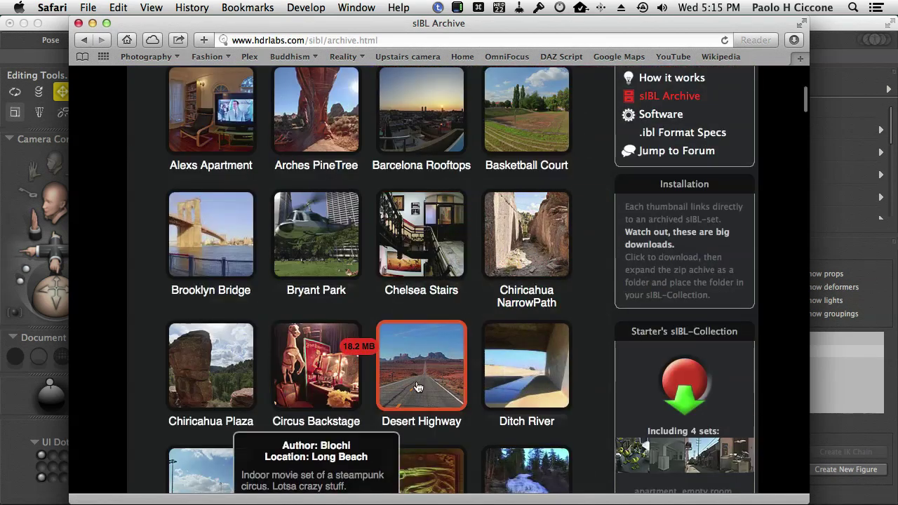
{"action": "mouse_move", "coordinate": [507, 332]}
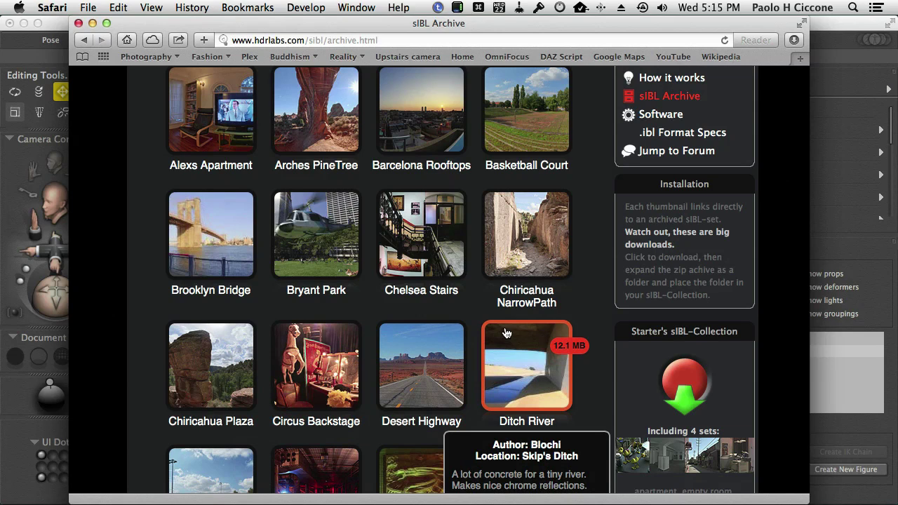
{"action": "scroll", "coordinate": [506, 333], "scroll_direction": "down", "scroll_amount": 5}
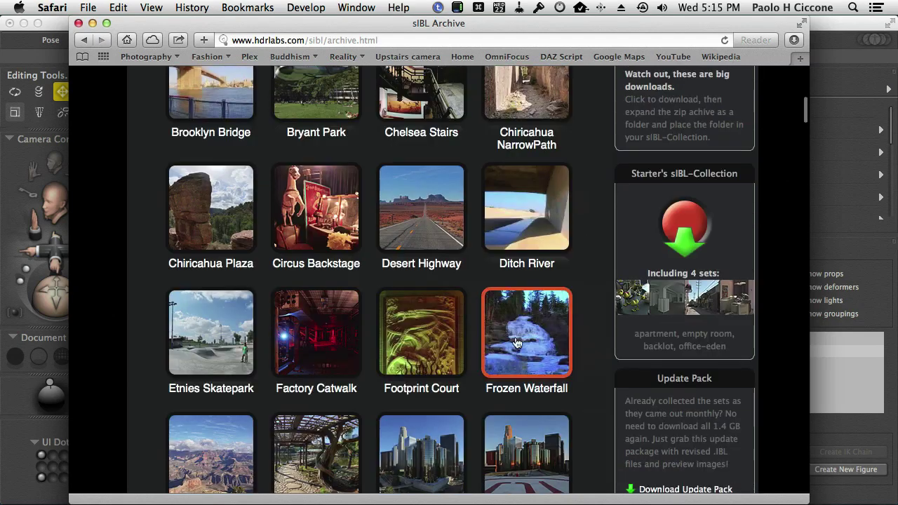
{"action": "mouse_move", "coordinate": [483, 365]}
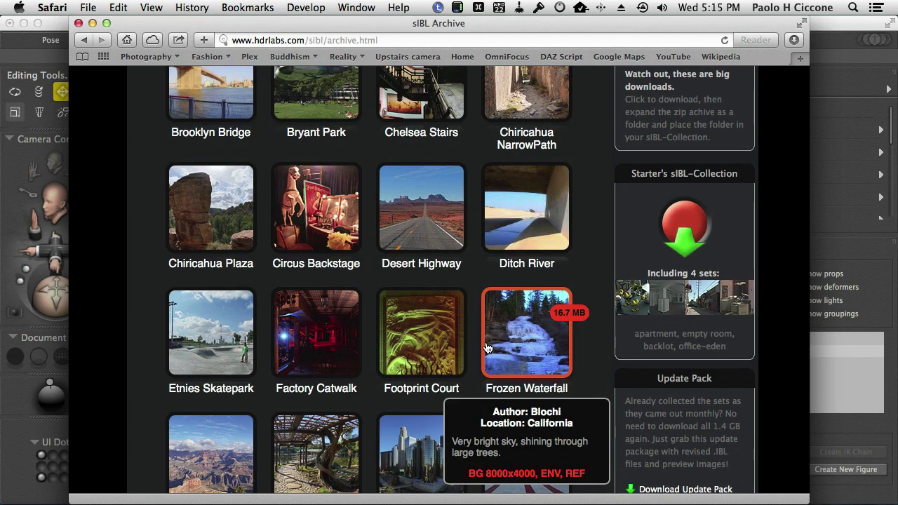
{"action": "mouse_move", "coordinate": [440, 372]}
{"action": "scroll", "coordinate": [439, 372], "scroll_direction": "down", "scroll_amount": 3}
{"action": "mouse_move", "coordinate": [568, 368]}
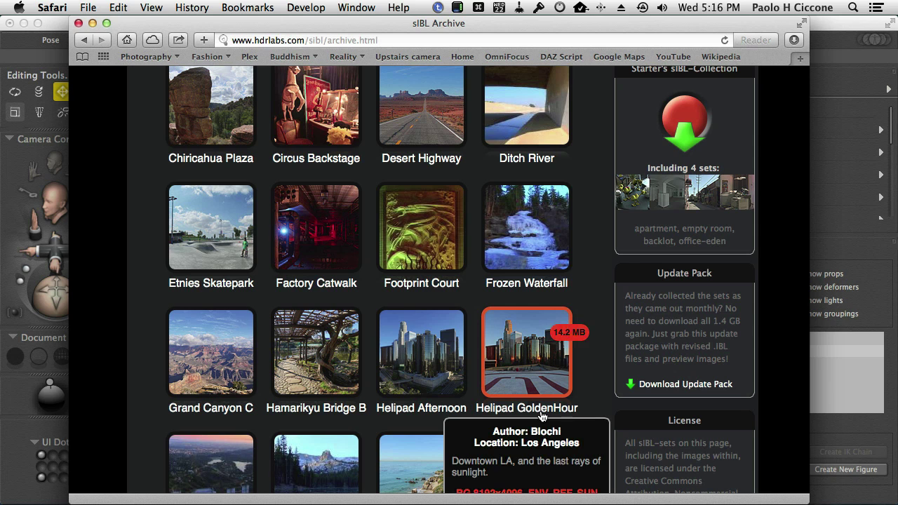
{"action": "scroll", "coordinate": [541, 417], "scroll_direction": "down", "scroll_amount": 5}
{"action": "key", "text": "super+alt+space"}
Open the Desktop's _IBL folder in Finder and expand the Helipad_GoldenHour folder.
{"action": "left_click", "coordinate": [379, 161]}
{"action": "scroll", "coordinate": [507, 240], "scroll_direction": "up", "scroll_amount": 10}
{"action": "scroll", "coordinate": [507, 240], "scroll_direction": "down", "scroll_amount": 3}
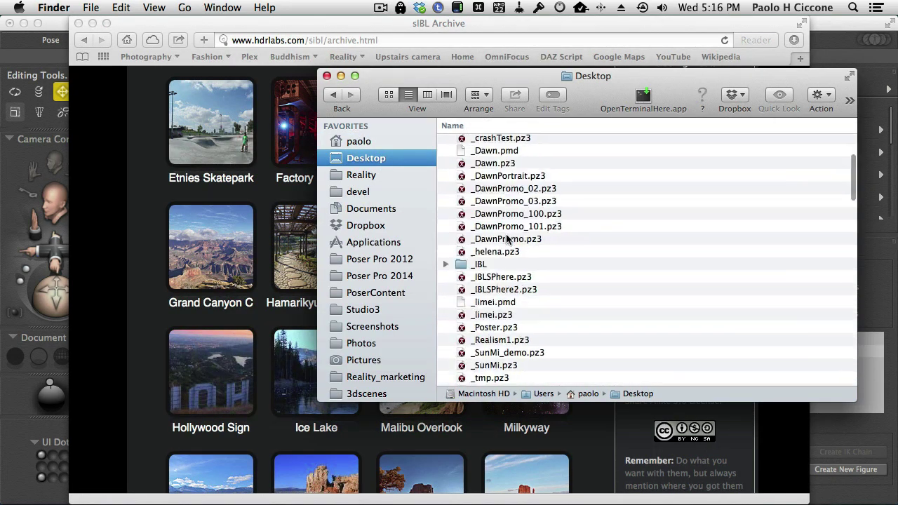
{"action": "double_click", "coordinate": [462, 265]}
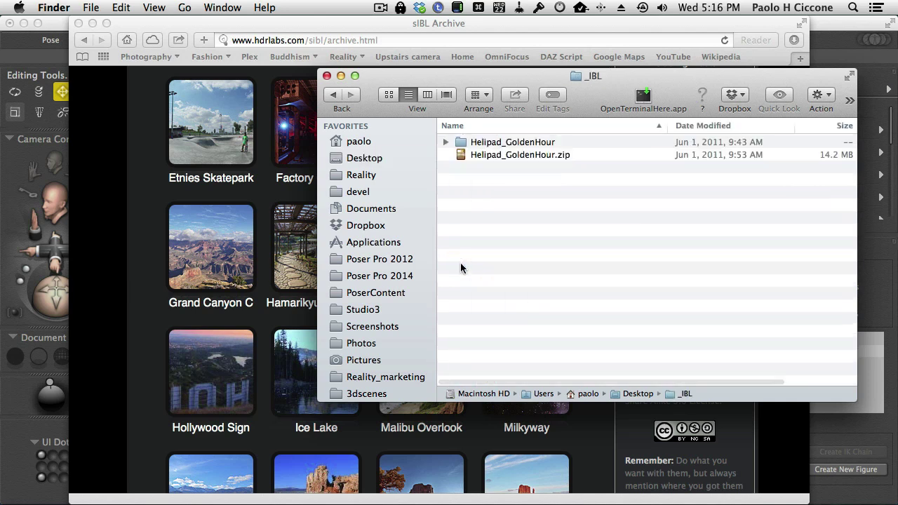
{"action": "left_click", "coordinate": [498, 155]}
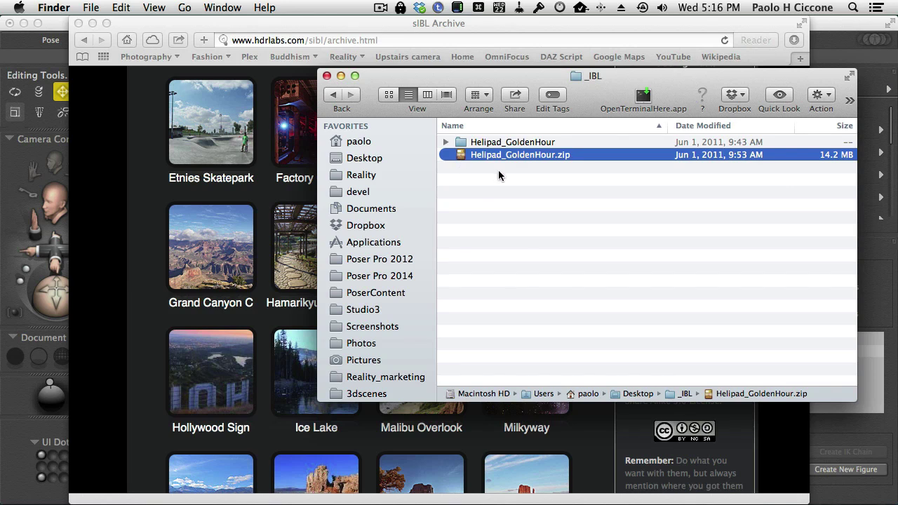
{"action": "left_click", "coordinate": [442, 143]}
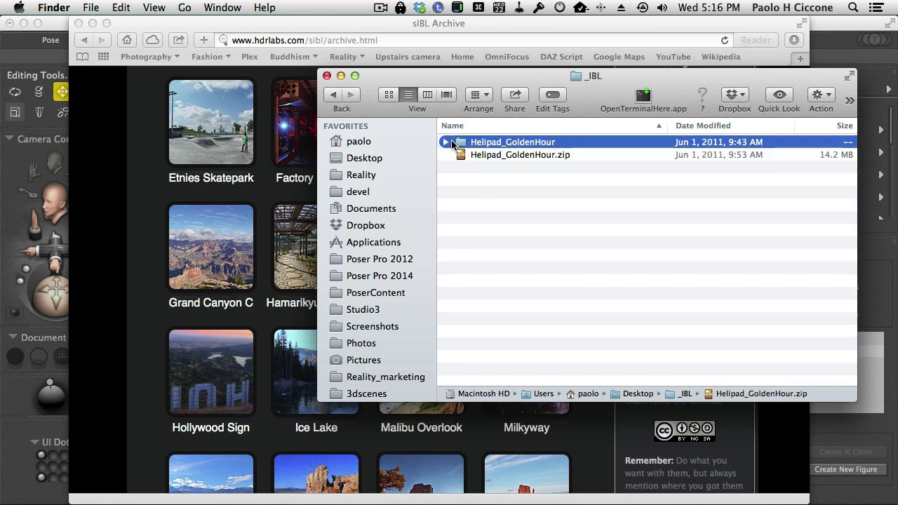
{"action": "left_click", "coordinate": [443, 143]}
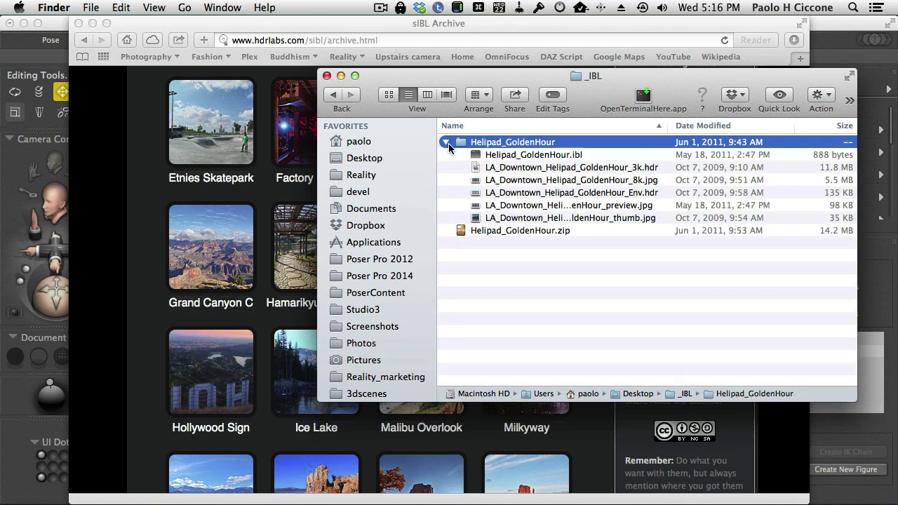
Inspect the set's Helipad_GoldenHour.ibl, LA_Downtown_Helipad_GoldenHour_8k.jpg and zip archive.
{"action": "left_click", "coordinate": [616, 152]}
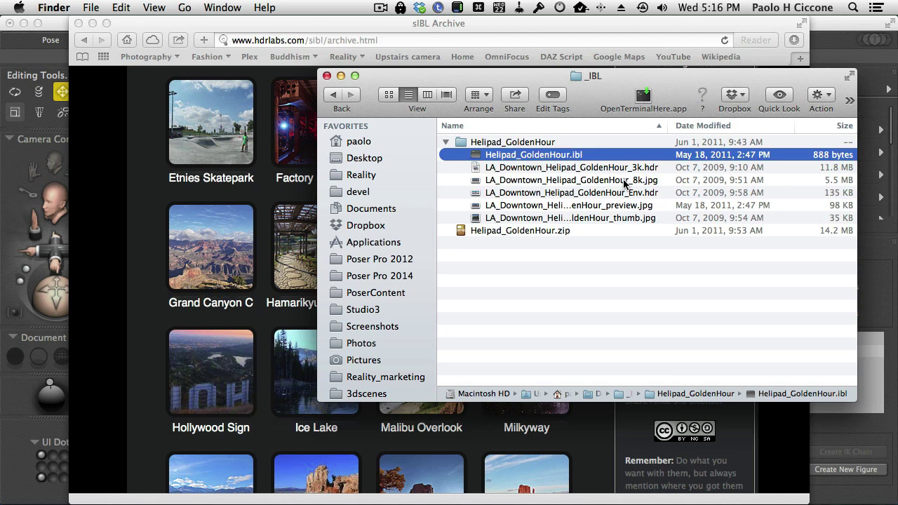
{"action": "left_click", "coordinate": [655, 183]}
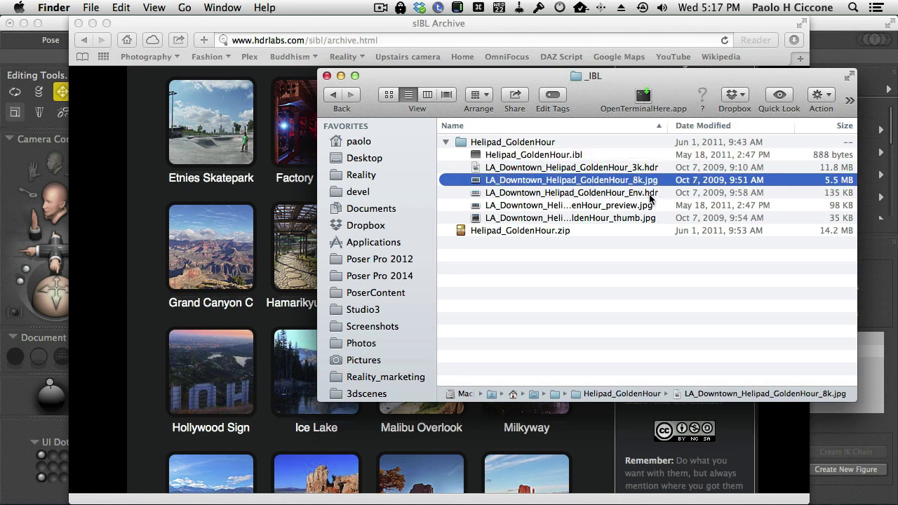
{"action": "left_click", "coordinate": [544, 155]}
{"action": "left_click", "coordinate": [537, 232]}
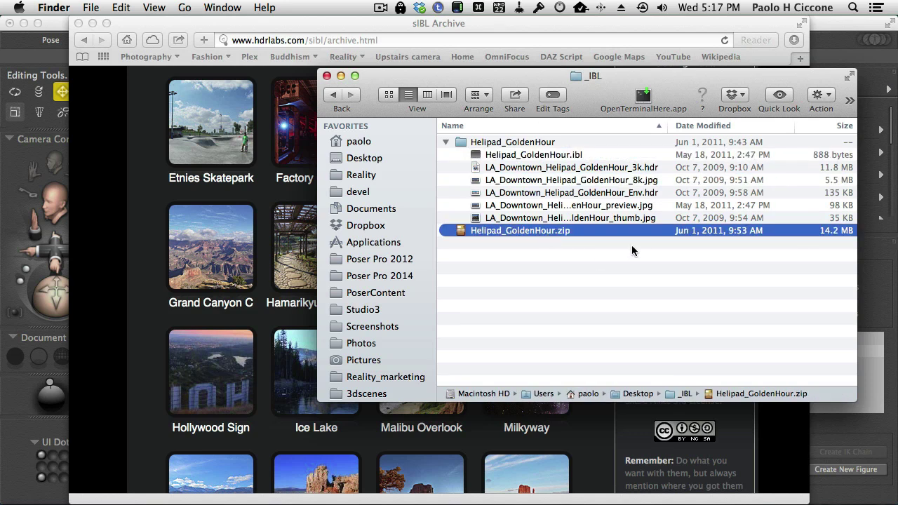
{"action": "left_click", "coordinate": [59, 25]}
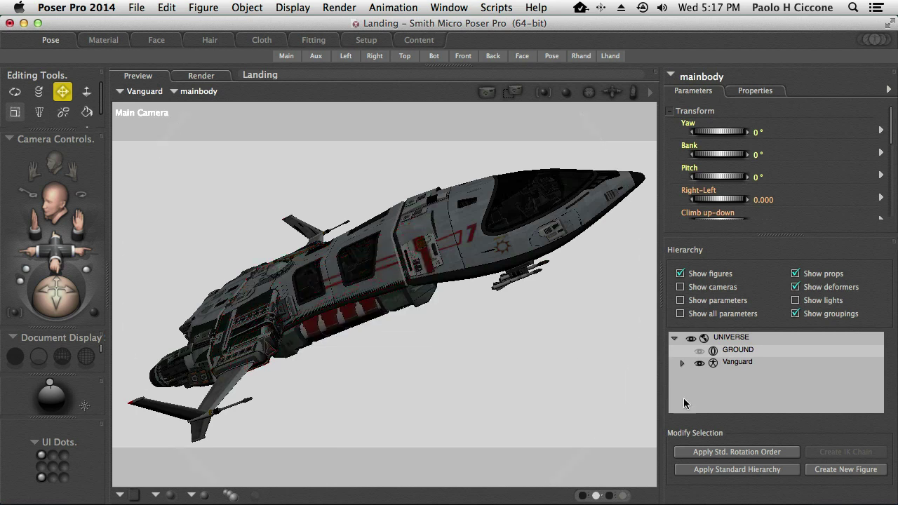
Select GROUND, then the Vanguard spaceship figure, and bring up the Render menu.
{"action": "left_click", "coordinate": [738, 349]}
{"action": "left_click", "coordinate": [752, 362]}
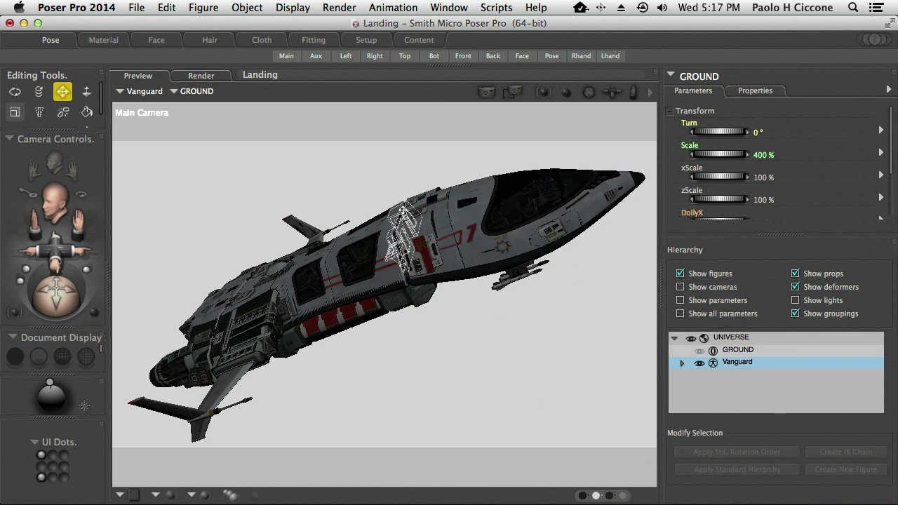
{"action": "left_click", "coordinate": [342, 8]}
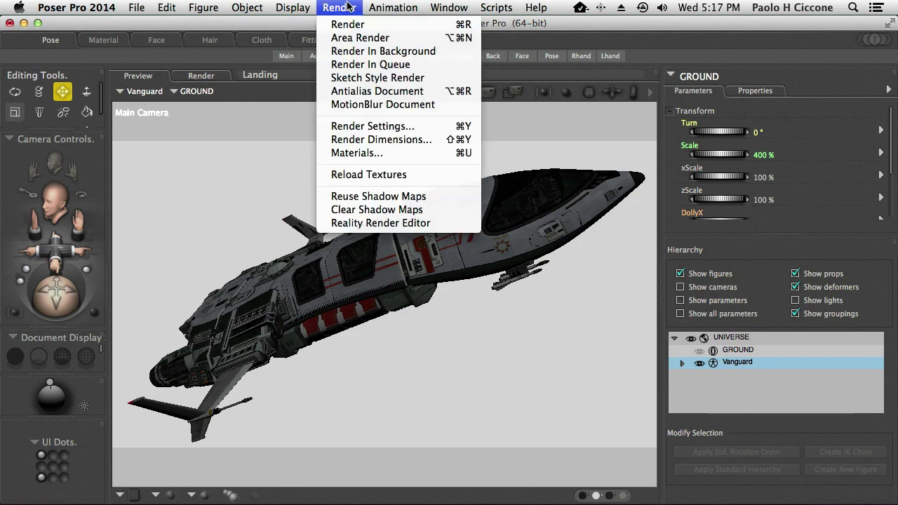
Launch the Reality Render Editor and select the IBL light in the Lights list.
{"action": "left_click", "coordinate": [399, 223]}
{"action": "left_click", "coordinate": [418, 46]}
{"action": "left_click", "coordinate": [338, 96]}
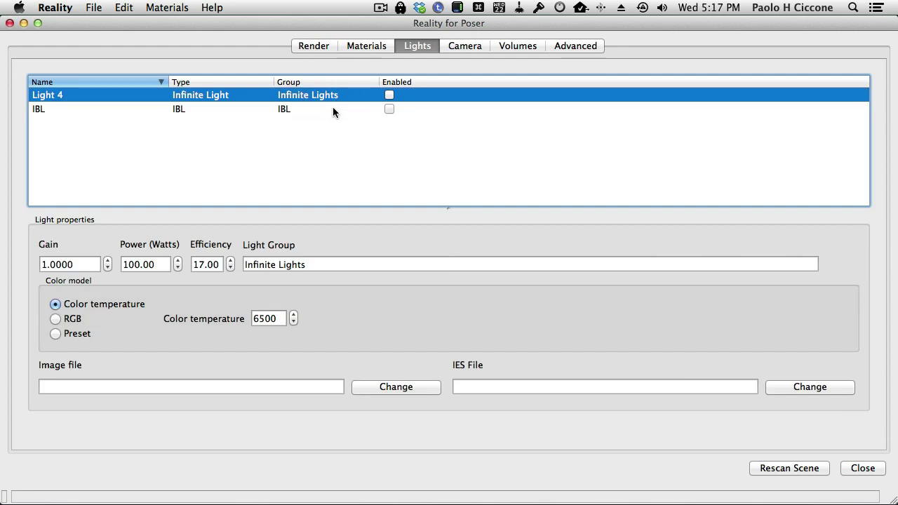
{"action": "left_click", "coordinate": [334, 109]}
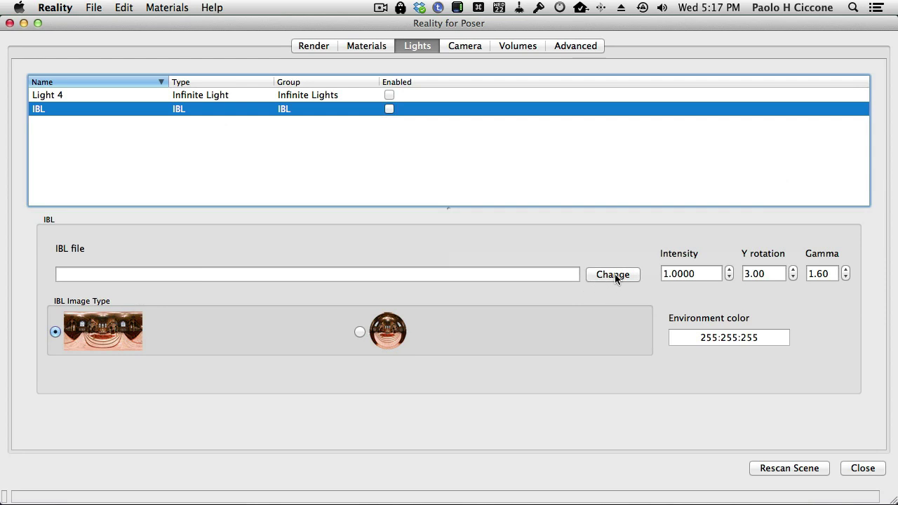
Bring up the file chooser for the IBL light's empty image field.
{"action": "left_click", "coordinate": [73, 274]}
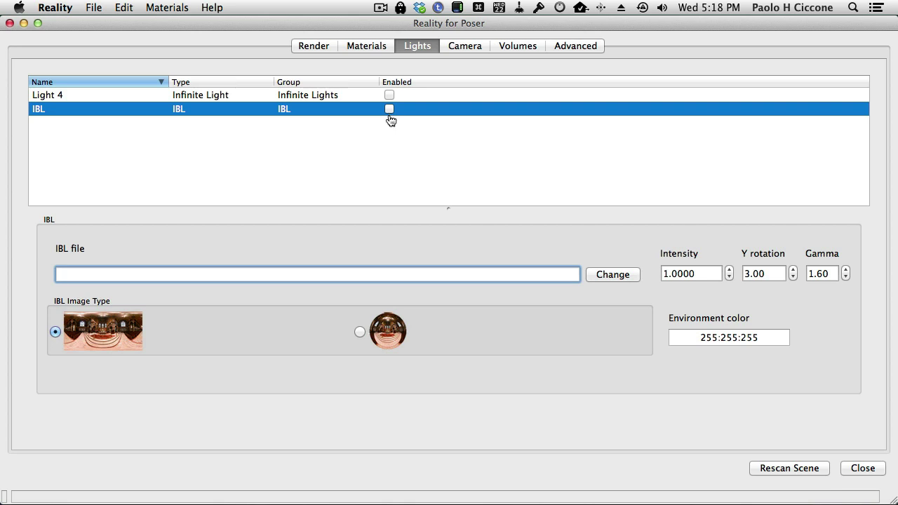
{"action": "key", "text": "super+Tab"}
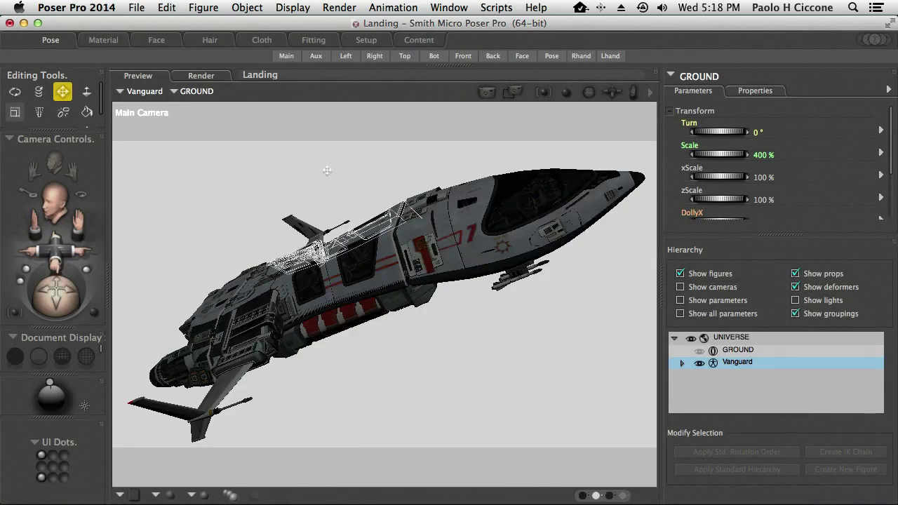
{"action": "key", "text": "super+Tab"}
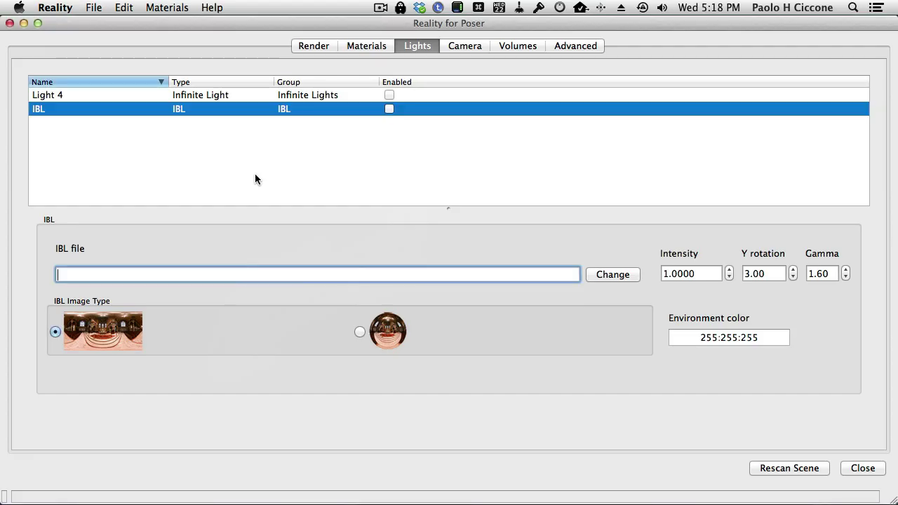
{"action": "left_click", "coordinate": [610, 275]}
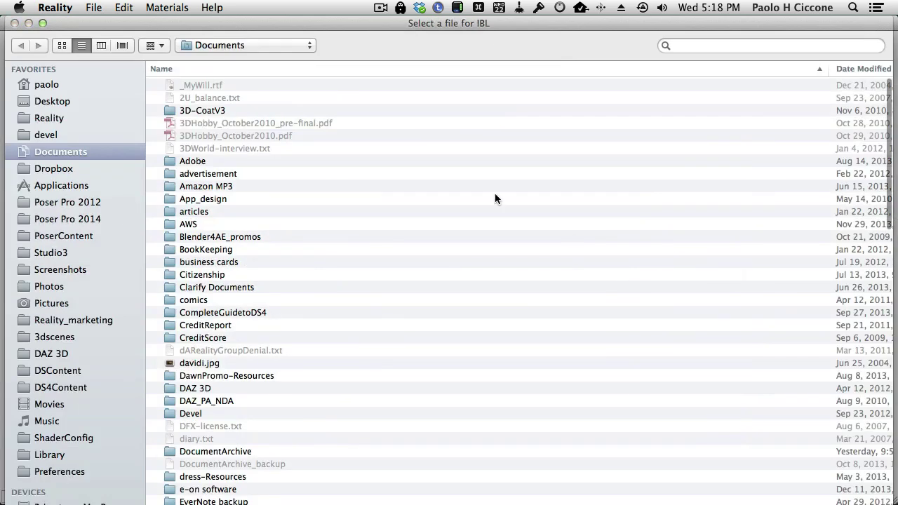
Load Helipad_GoldenHour.ibl from Desktop > _IBL > Helipad_GoldenHour as the IBL preset.
{"action": "left_click", "coordinate": [67, 104]}
{"action": "double_click", "coordinate": [191, 310]}
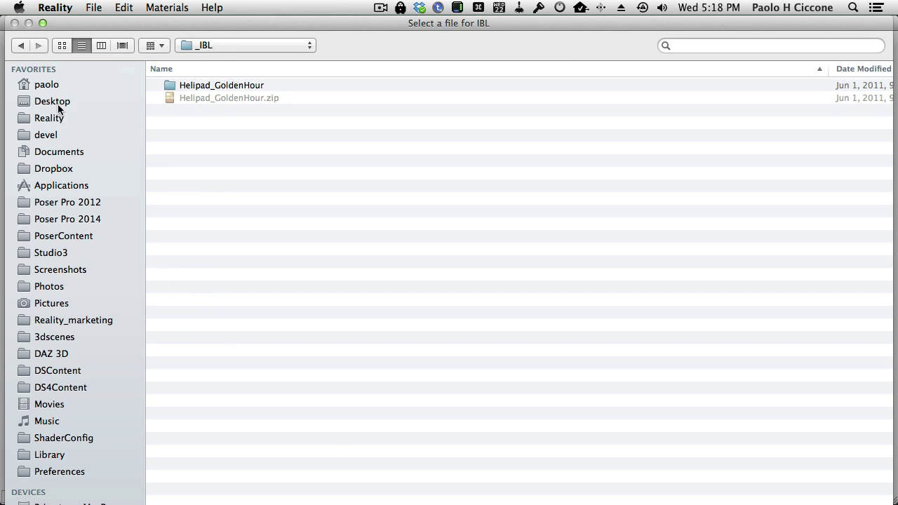
{"action": "double_click", "coordinate": [169, 85]}
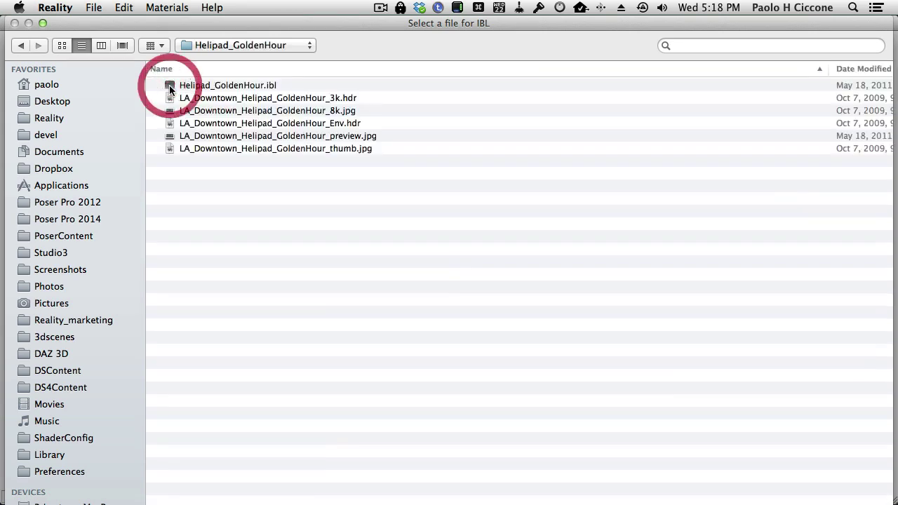
{"action": "left_click", "coordinate": [254, 84]}
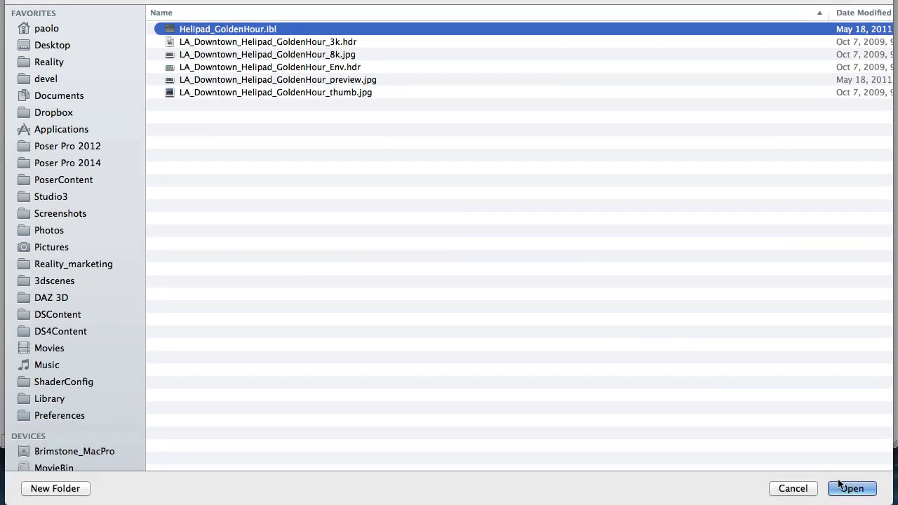
{"action": "left_click", "coordinate": [842, 487]}
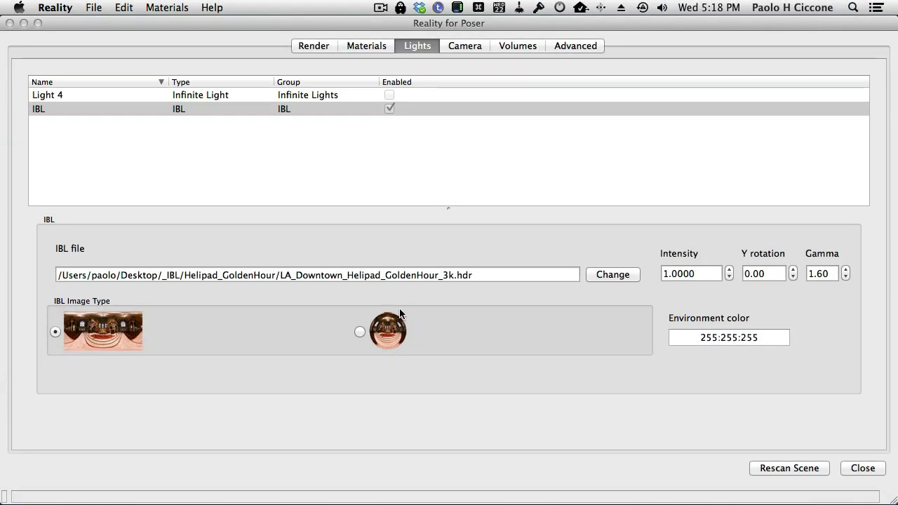
Check the LA_Downtown_Helipad_GoldenHour_3k.hdr path and 1.60 gamma, then return to Poser.
{"action": "left_click", "coordinate": [468, 275]}
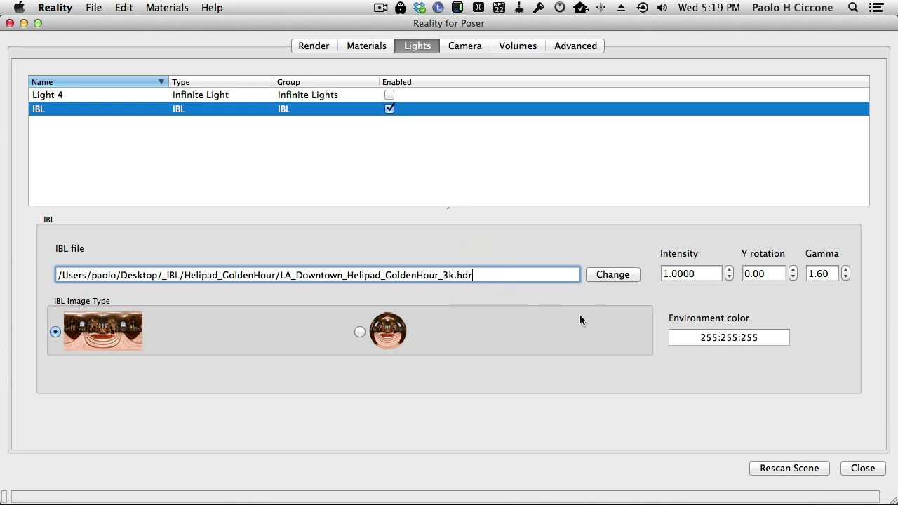
{"action": "left_click", "coordinate": [818, 274]}
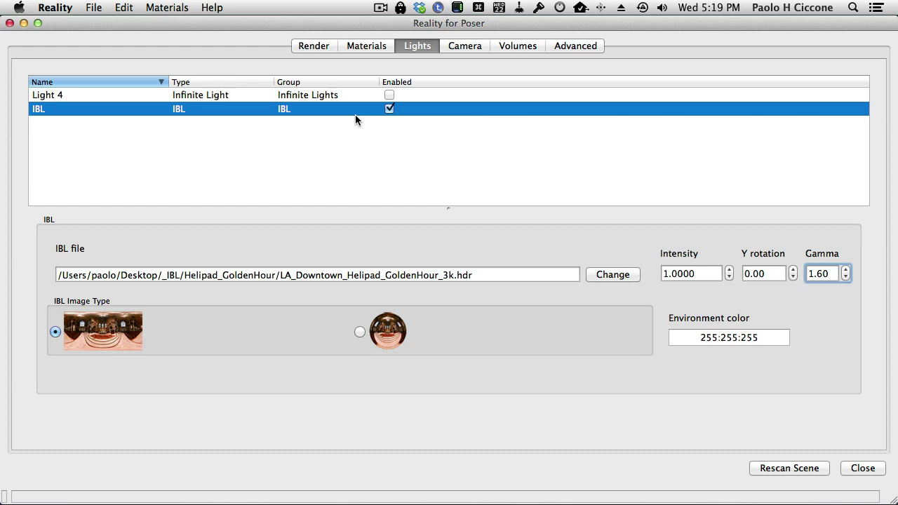
{"action": "left_click", "coordinate": [497, 278]}
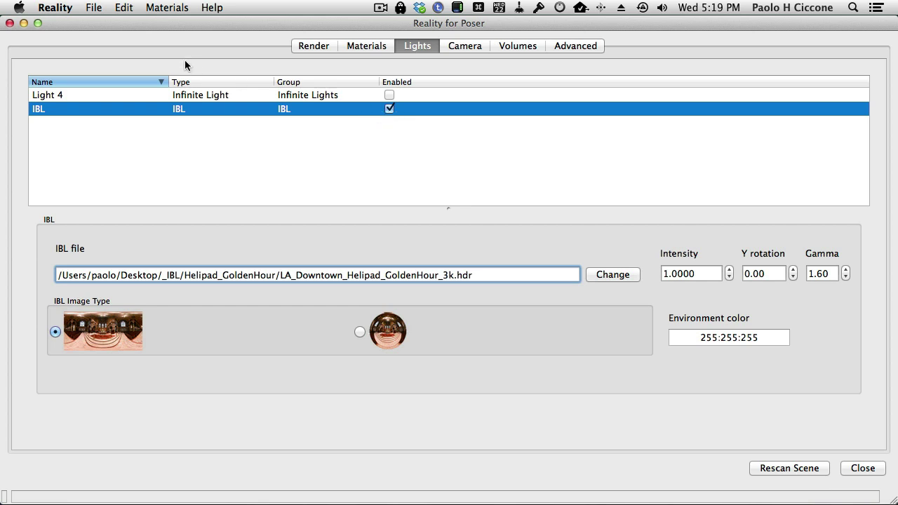
{"action": "key", "text": "super+Tab"}
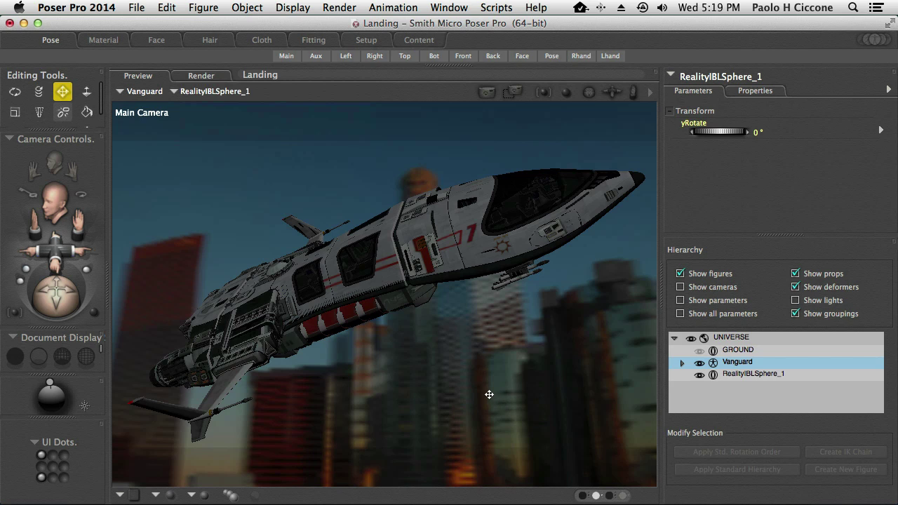
Turn RealityIBLSphere_1's yRotate dial to 54° in the Hierarchy selection.
{"action": "left_click", "coordinate": [760, 377]}
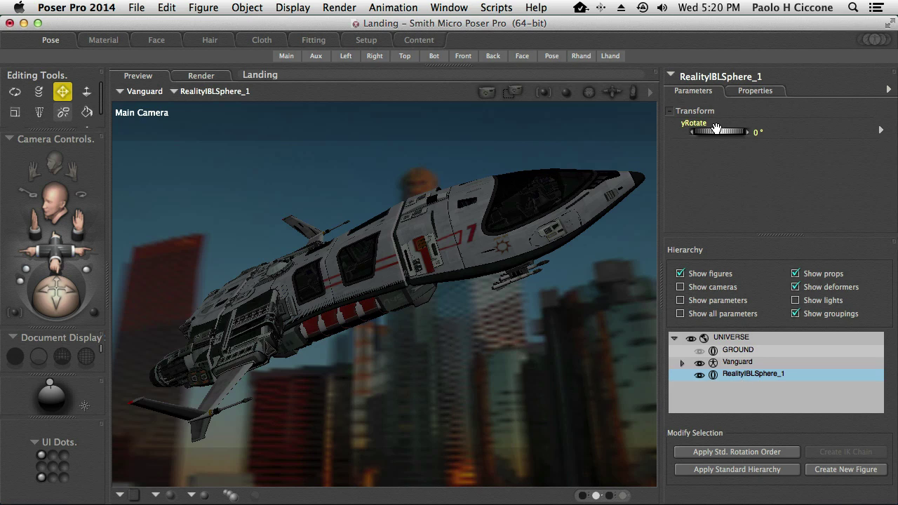
{"action": "mouse_move", "coordinate": [719, 131]}
{"action": "left_mouse_down"}
{"action": "mouse_move", "coordinate": [761, 133]}
{"action": "mouse_move", "coordinate": [647, 120]}
{"action": "mouse_move", "coordinate": [531, 128]}
{"action": "mouse_move", "coordinate": [648, 158]}
{"action": "mouse_move", "coordinate": [740, 165]}
{"action": "mouse_move", "coordinate": [726, 140]}
{"action": "mouse_move", "coordinate": [756, 139]}
{"action": "mouse_move", "coordinate": [709, 135]}
{"action": "mouse_move", "coordinate": [730, 137]}
{"action": "left_mouse_up"}
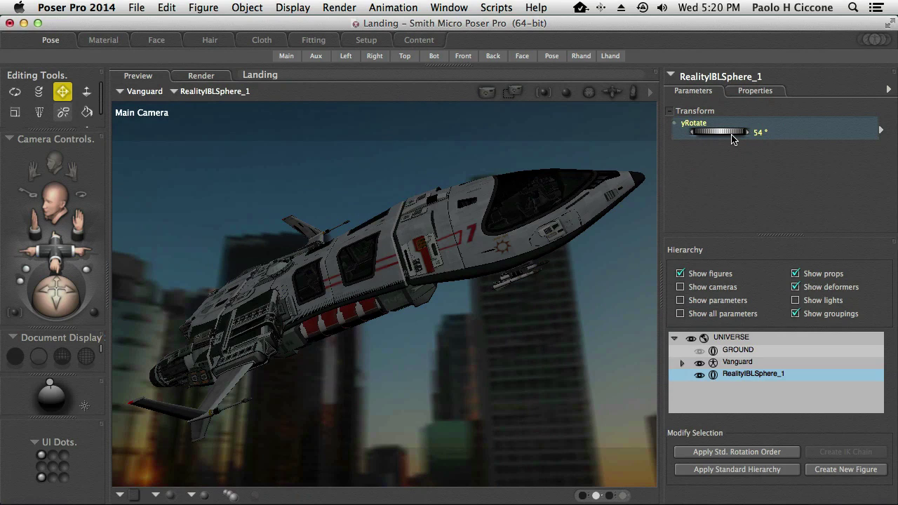
{"action": "left_click", "coordinate": [329, 7]}
Verify Reality's IBL Y rotation reads 54.00, then view the Landing.png 1280x720 output settings.
{"action": "left_click", "coordinate": [379, 223]}
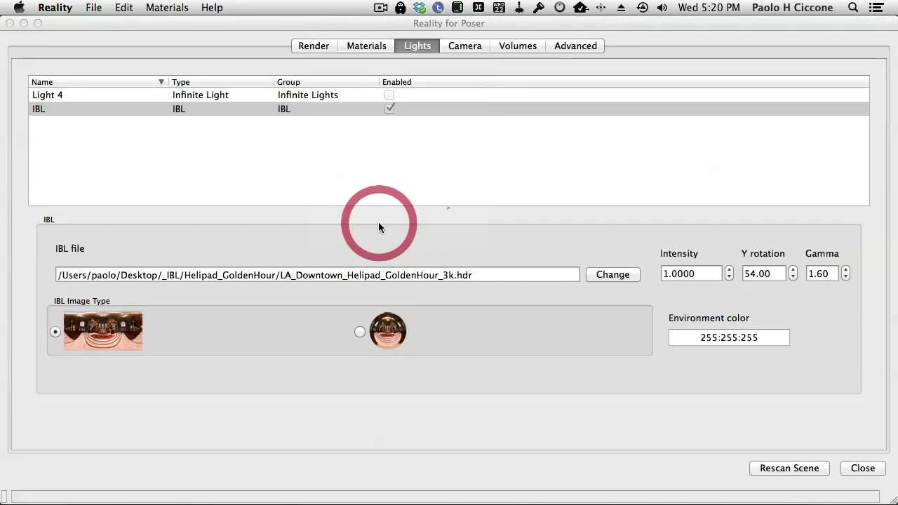
{"action": "left_click", "coordinate": [771, 275]}
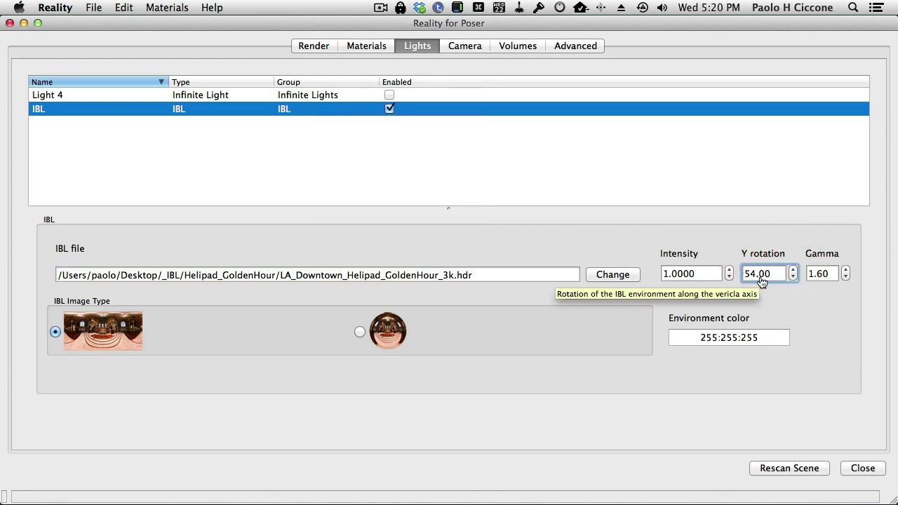
{"action": "key", "text": "super+Tab"}
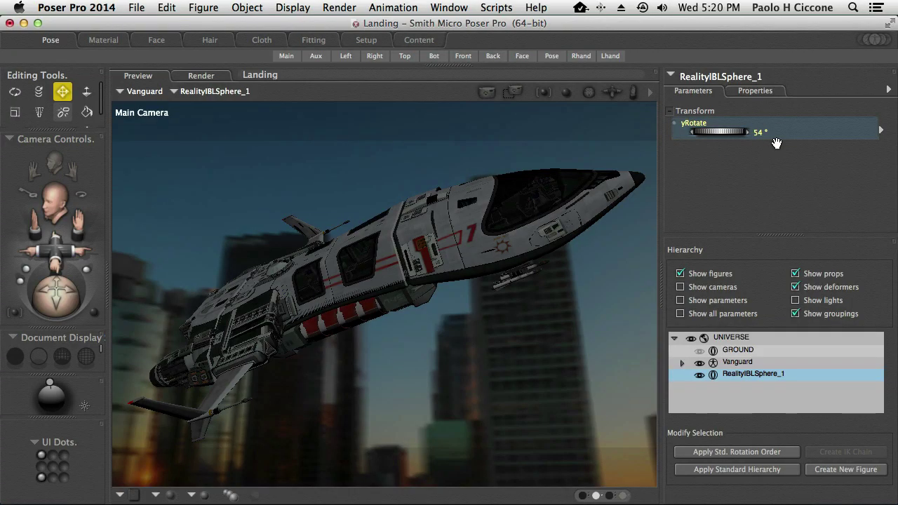
{"action": "key", "text": "super+Tab"}
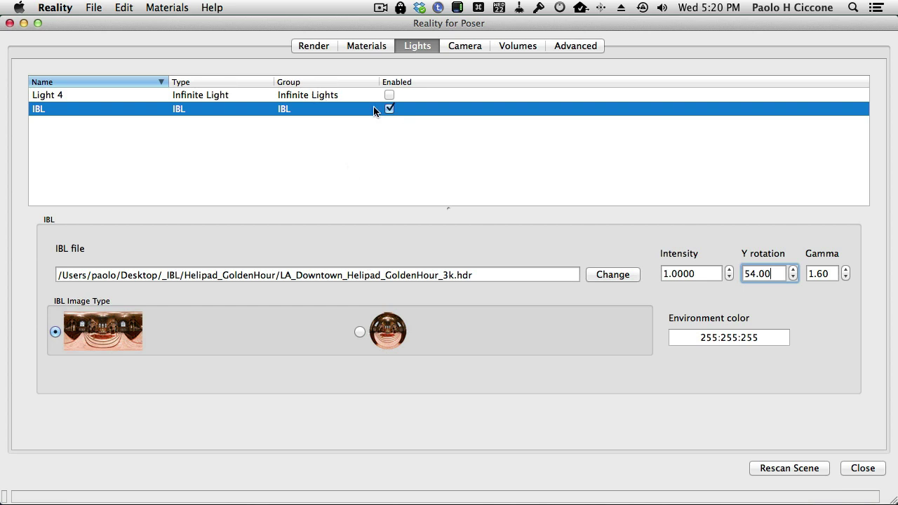
{"action": "left_click", "coordinate": [330, 47]}
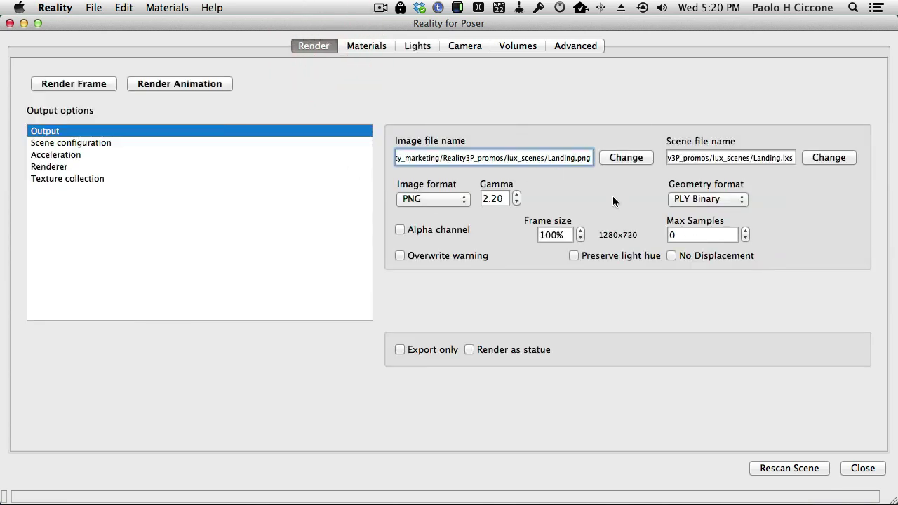
Rename the image and scene files from Landing to Spaceship and render the frame in LuxRender.
{"action": "key", "text": "BackSpace"}
{"action": "key", "text": "BackSpace"}
{"action": "key", "text": "BackSpace"}
{"action": "key", "text": "BackSpace"}
{"action": "key", "text": "BackSpace"}
{"action": "key", "text": "BackSpace"}
{"action": "key", "text": "BackSpace"}
{"action": "key", "text": "BackSpace"}
{"action": "type", "text": "Space"}
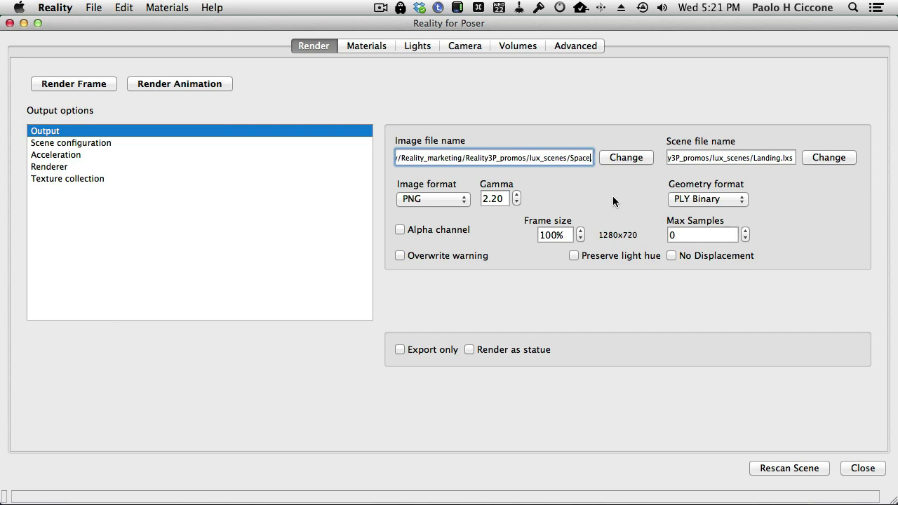
{"action": "type", "text": "ship."}
{"action": "key", "text": "Tab"}
{"action": "key", "text": "Right"}
{"action": "key", "text": "Left"}
{"action": "key", "text": "Left"}
{"action": "key", "text": "Left"}
{"action": "key", "text": "Left"}
{"action": "key", "text": "shift+Left"}
{"action": "key", "text": "shift+Left"}
{"action": "key", "text": "shift+Left"}
{"action": "key", "text": "shift+Left"}
{"action": "key", "text": "shift+Left"}
{"action": "key", "text": "shift+Left"}
{"action": "key", "text": "shift+Left"}
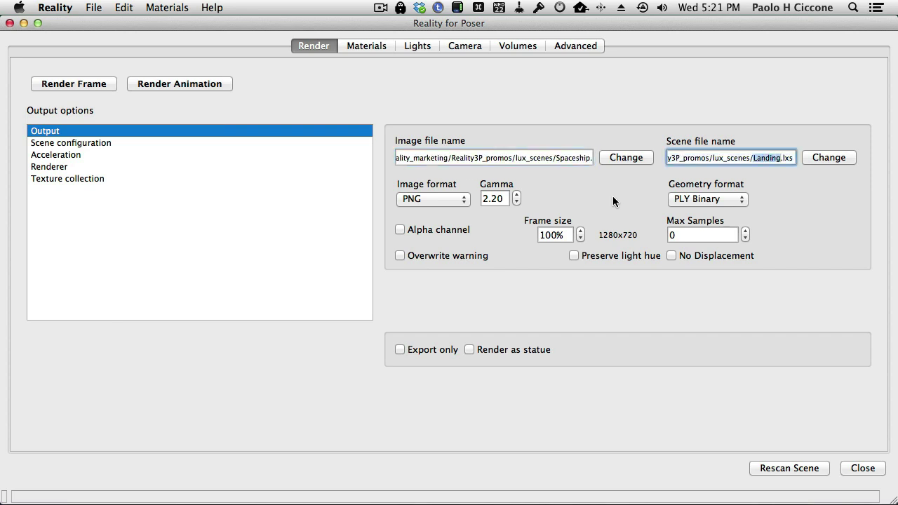
{"action": "type", "text": "Spacesh"}
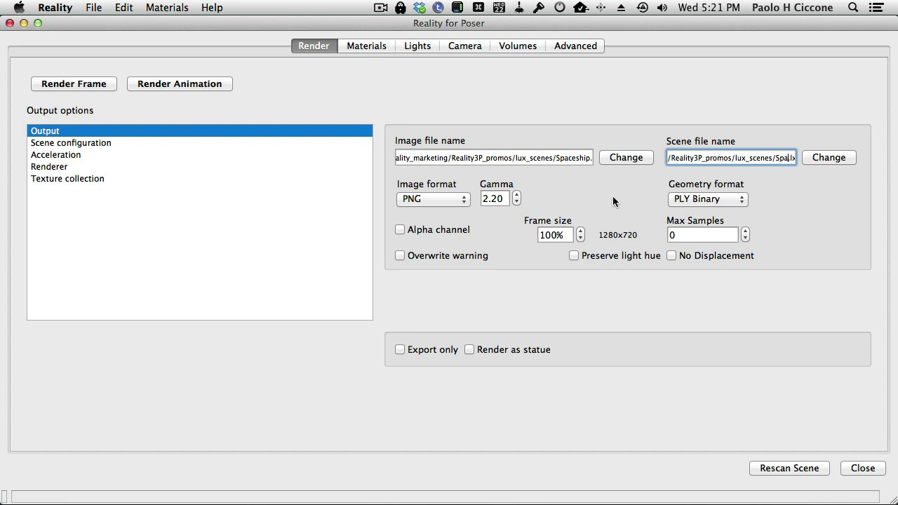
{"action": "type", "text": "ip."}
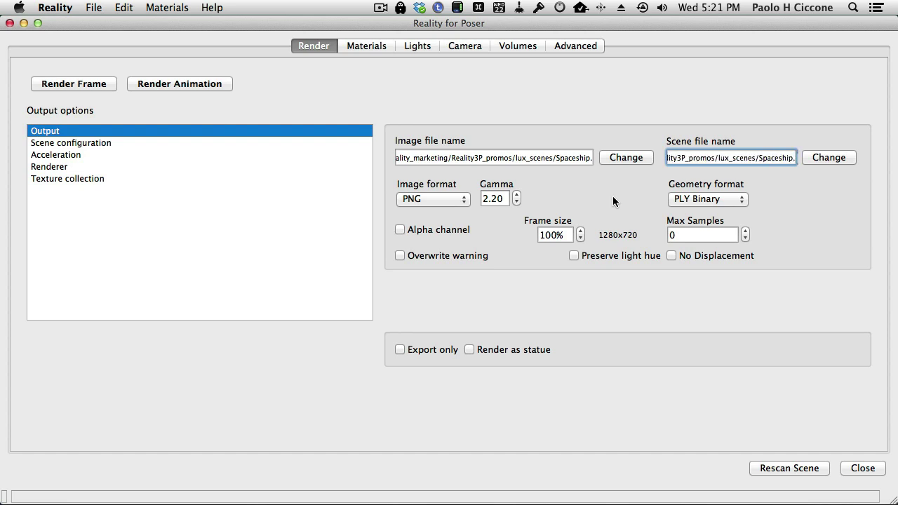
{"action": "left_click", "coordinate": [107, 86]}
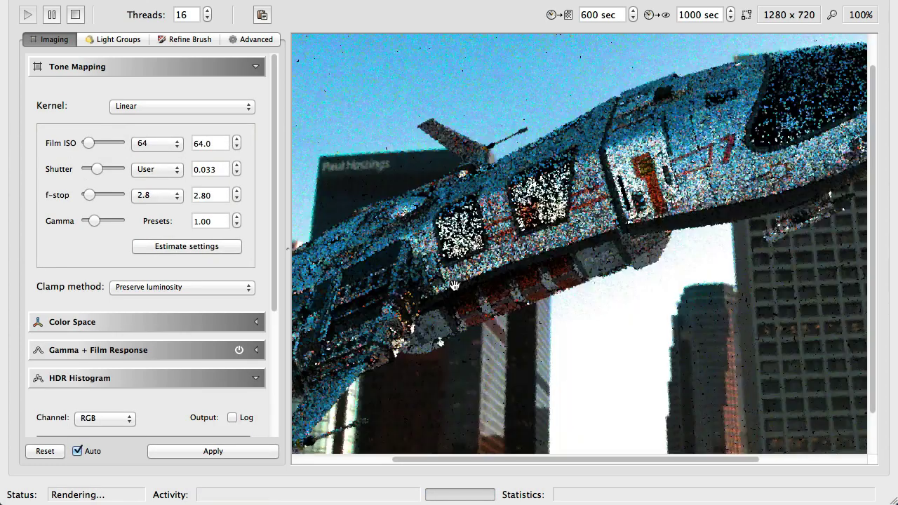
Fit the Spaceship render to the window, apply tone mapping, then return to Poser.
{"action": "double_click", "coordinate": [456, 288]}
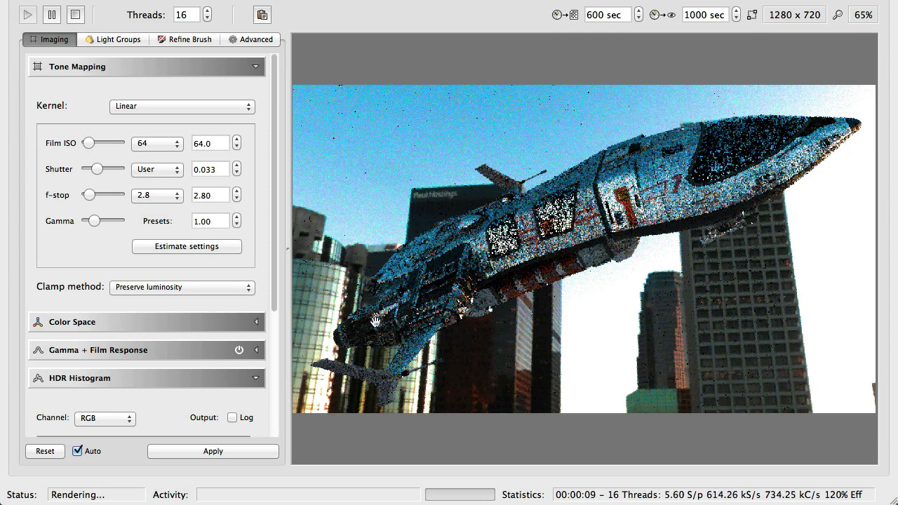
{"action": "left_click", "coordinate": [195, 454]}
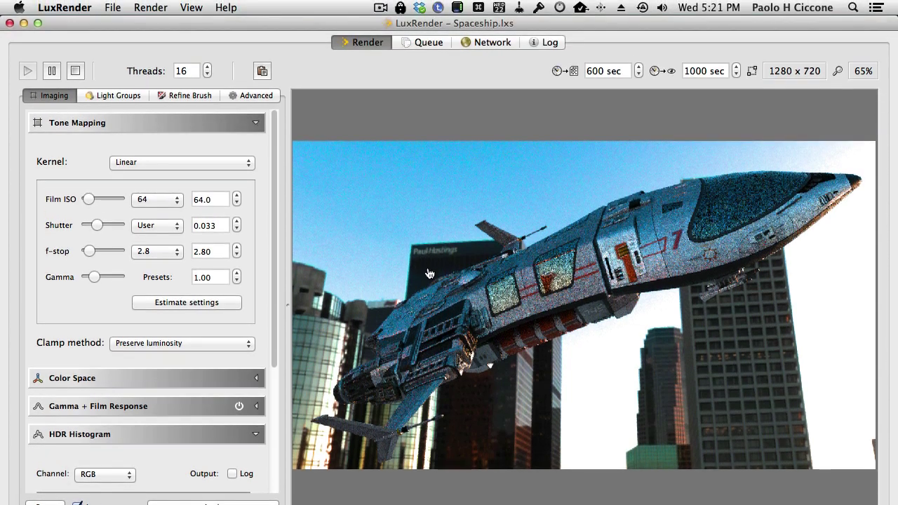
{"action": "key", "text": "super+Tab"}
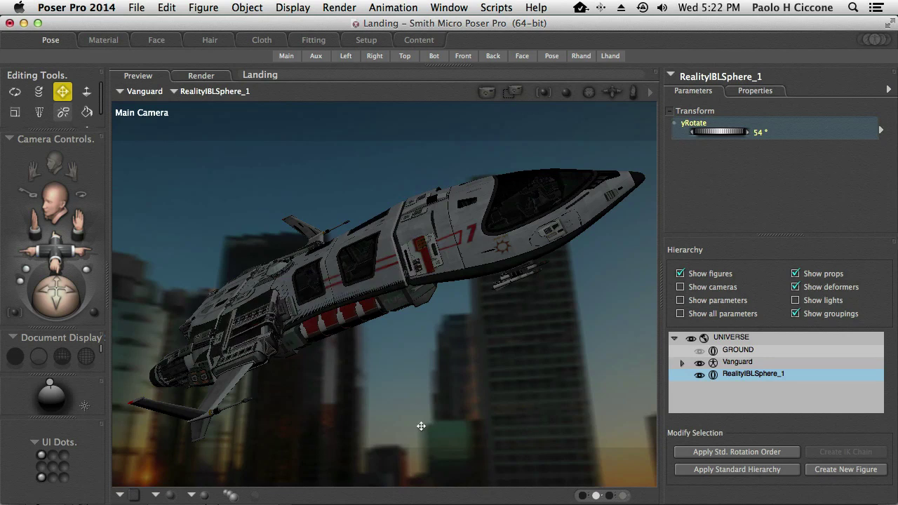
Back in LuxRender, reapply tone mapping a few times for a cleaner image, then return to Poser.
{"action": "key", "text": "super+Tab"}
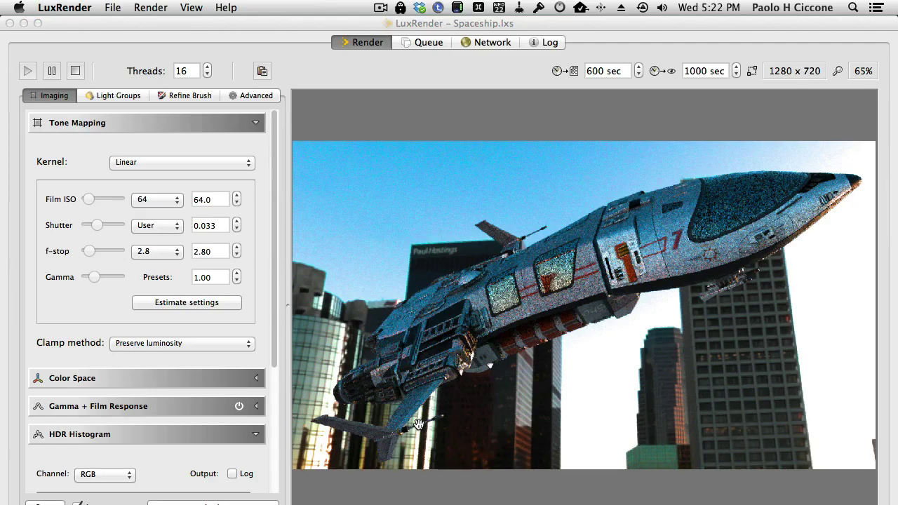
{"action": "left_click", "coordinate": [542, 441]}
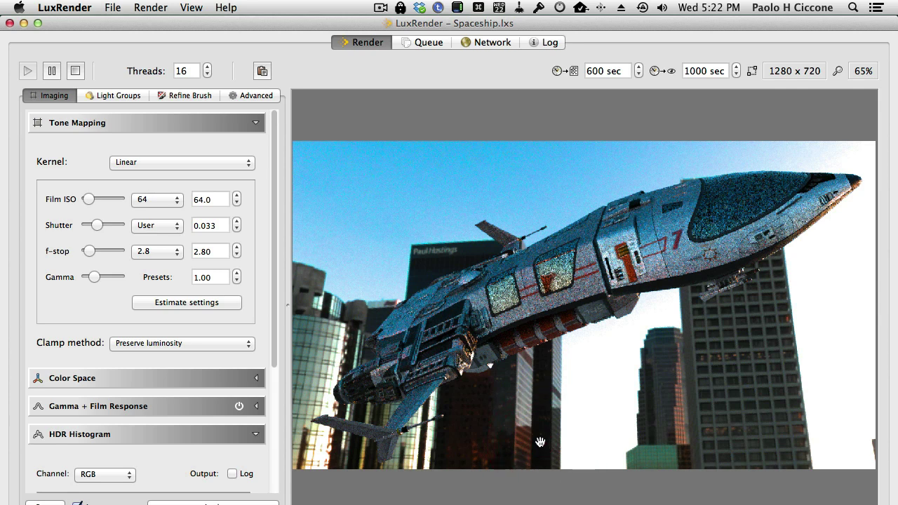
{"action": "left_click", "coordinate": [239, 503]}
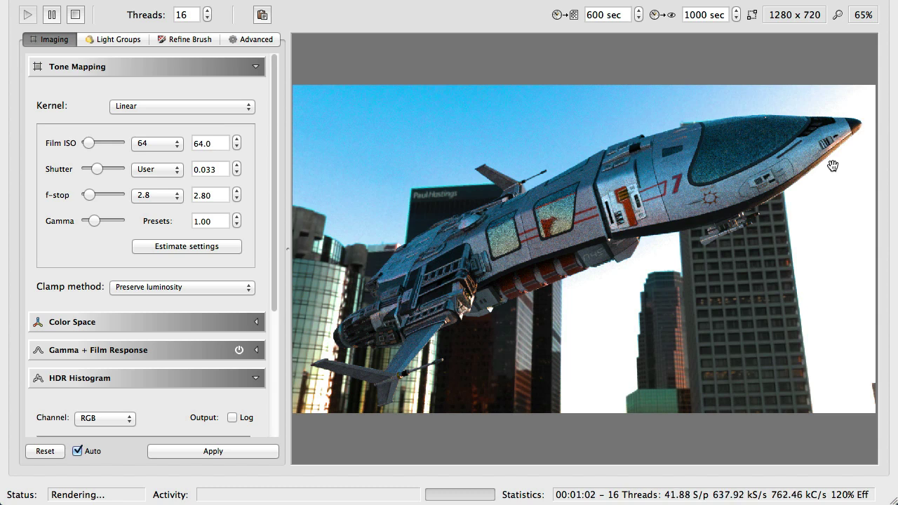
{"action": "left_click", "coordinate": [223, 451]}
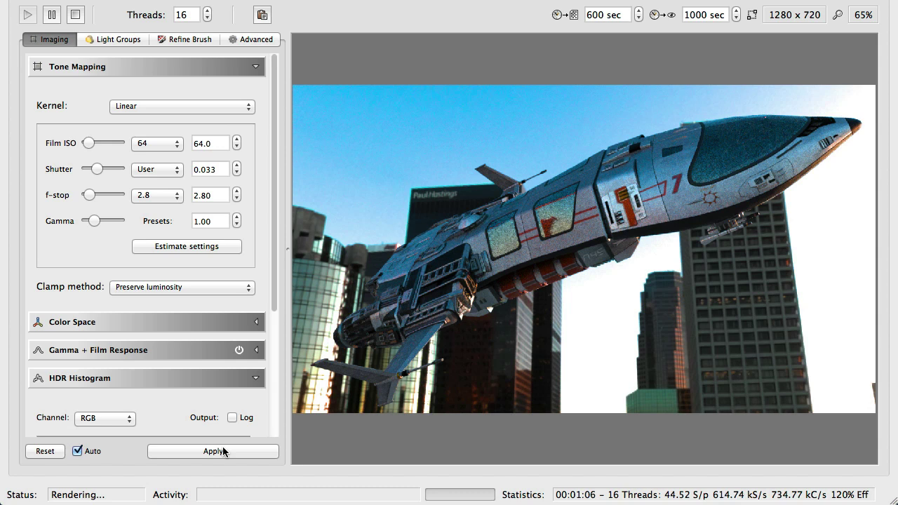
{"action": "left_click", "coordinate": [229, 451]}
{"action": "key", "text": "super+Tab"}
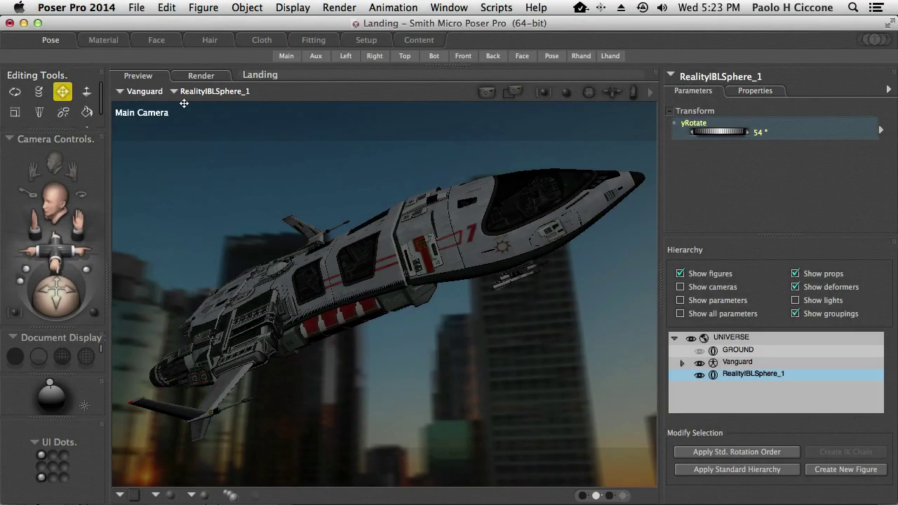
Switch the viewport from the Main Camera to the Aux Camera.
{"action": "left_click", "coordinate": [80, 138]}
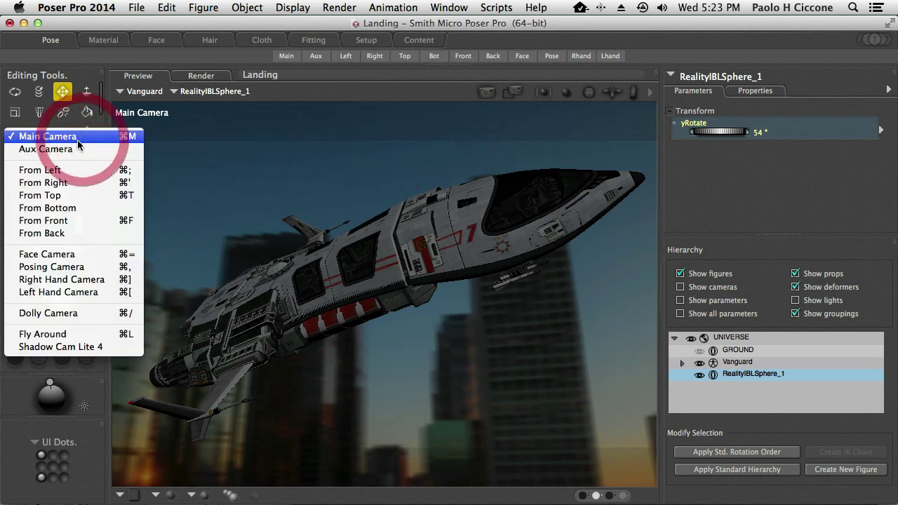
{"action": "left_click", "coordinate": [45, 149]}
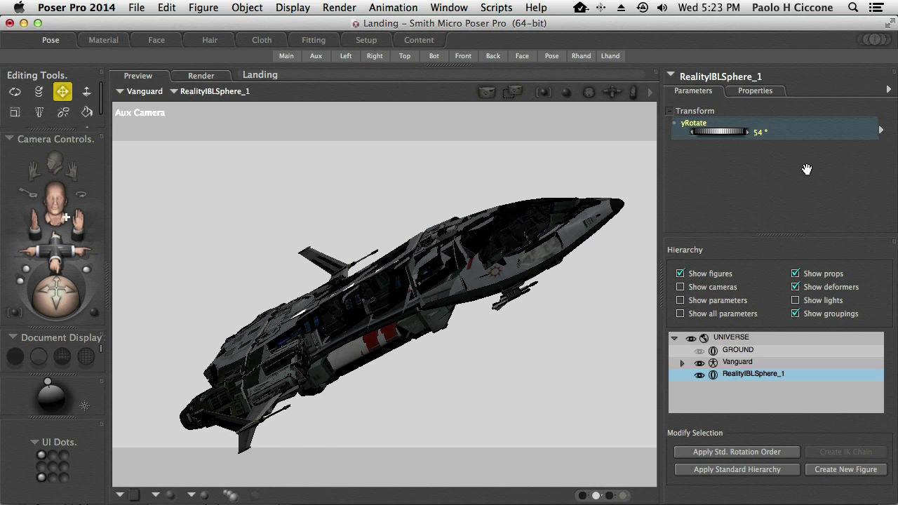
{"action": "left_click", "coordinate": [725, 80]}
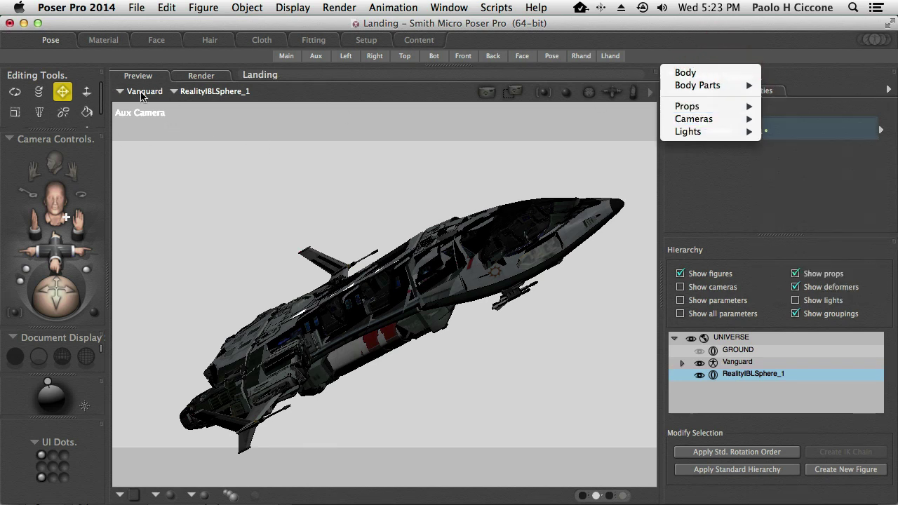
Select the Aux Camera and scroll its parameters to show Focal 80 mm and yon 262.13.
{"action": "mouse_move", "coordinate": [713, 118]}
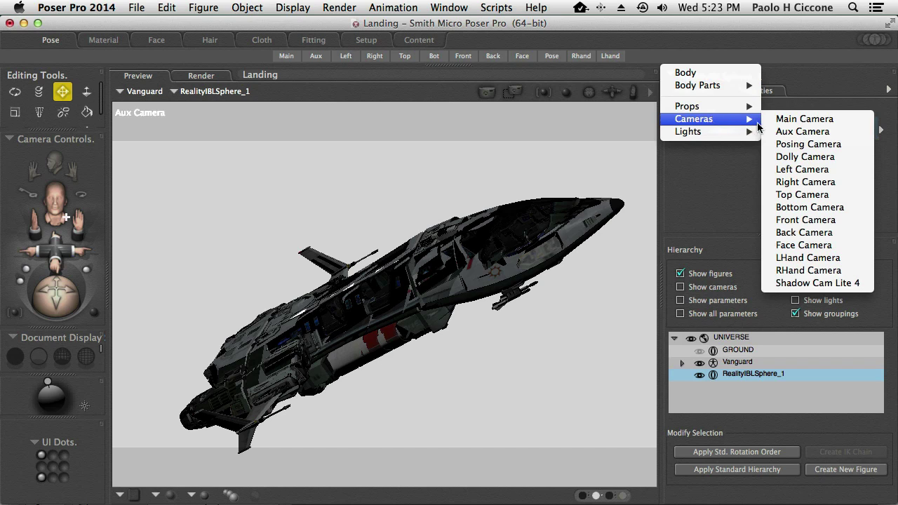
{"action": "left_click", "coordinate": [782, 133]}
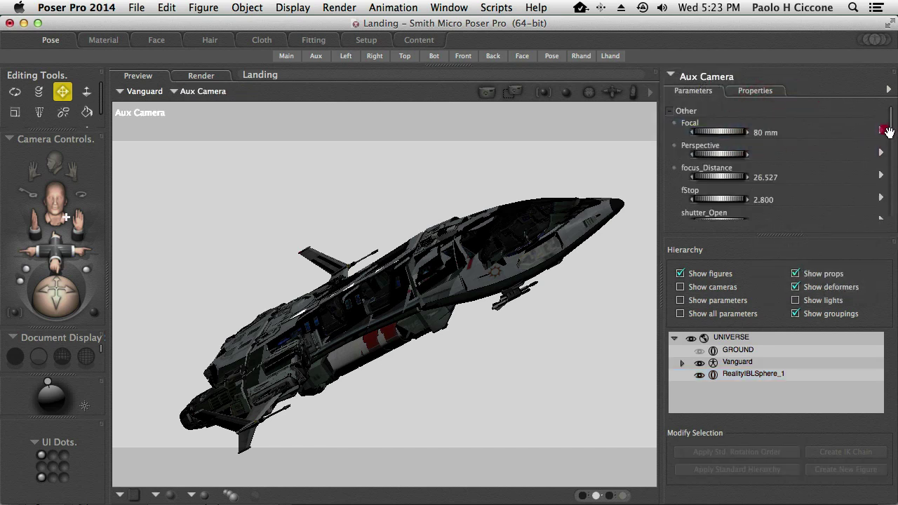
{"action": "scroll", "coordinate": [891, 147], "scroll_direction": "down", "scroll_amount": 5}
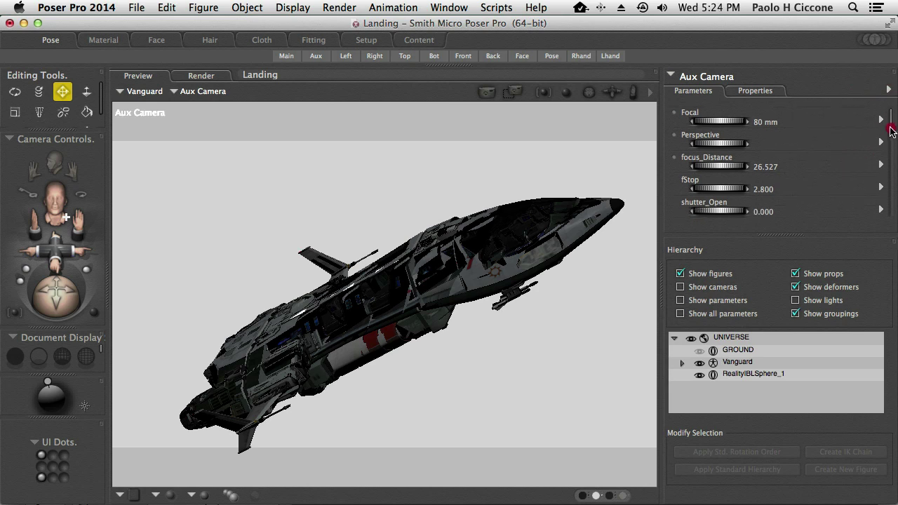
{"action": "scroll", "coordinate": [892, 151], "scroll_direction": "down", "scroll_amount": 1}
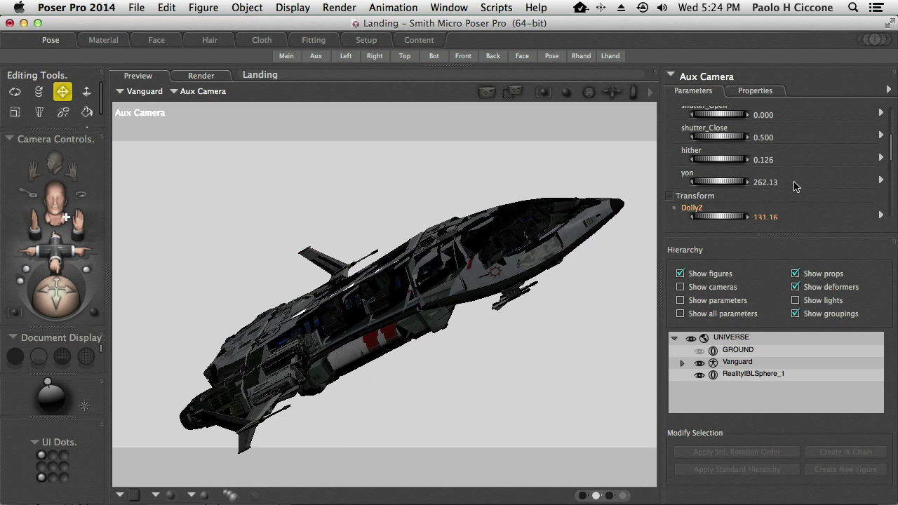
{"action": "key", "text": "super+comma"}
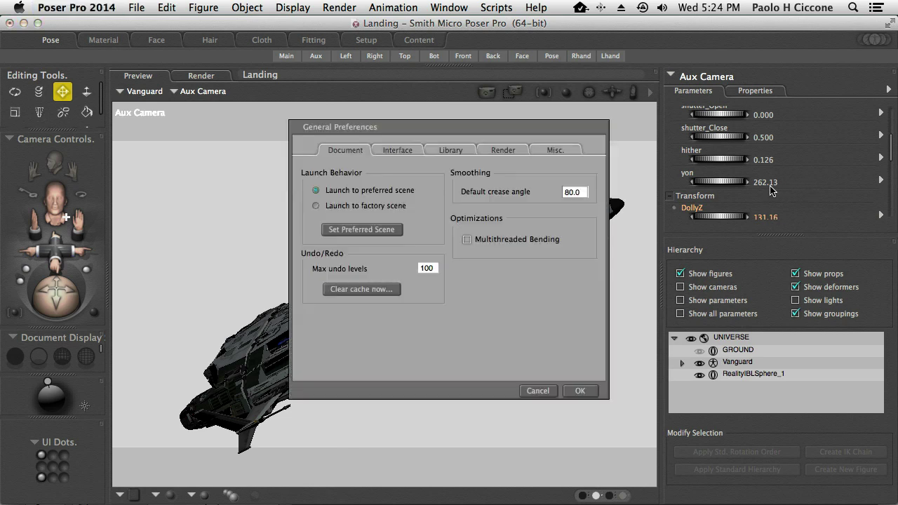
Review the Library and Interface preferences, including Meters units, then cancel without changes.
{"action": "left_click", "coordinate": [450, 153]}
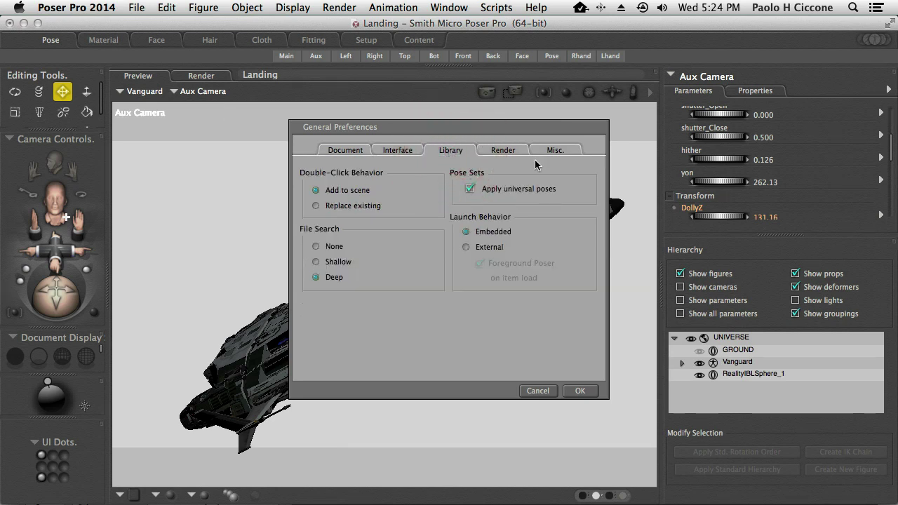
{"action": "left_click", "coordinate": [390, 152]}
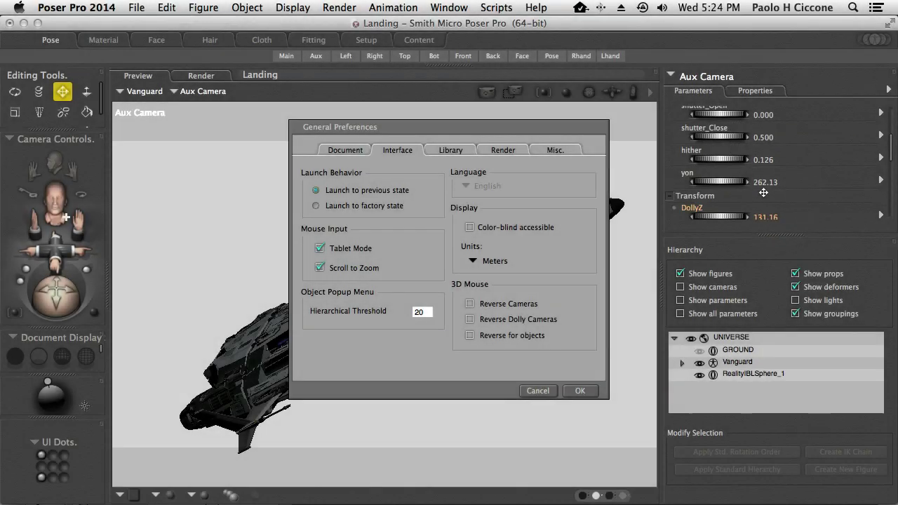
{"action": "left_click", "coordinate": [546, 391]}
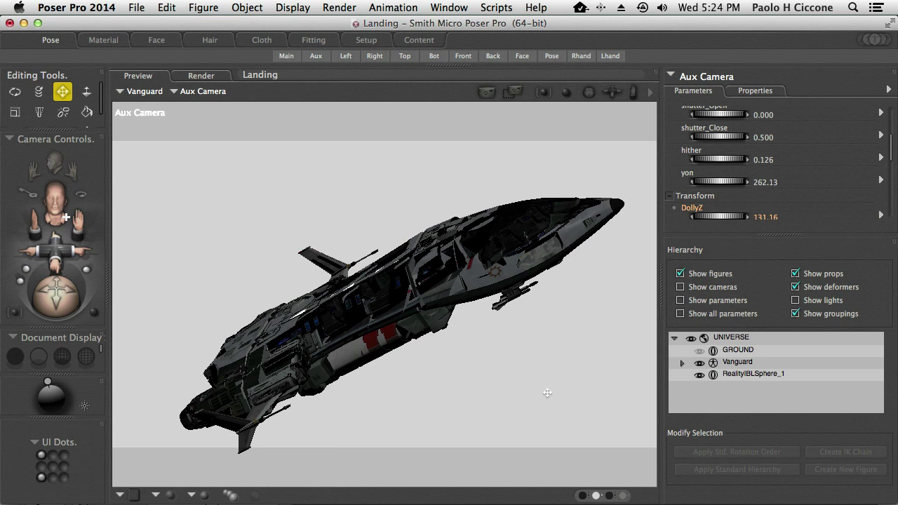
Set the Aux Camera's yon to 5000 and orbit it around the ship.
{"action": "left_click", "coordinate": [764, 183]}
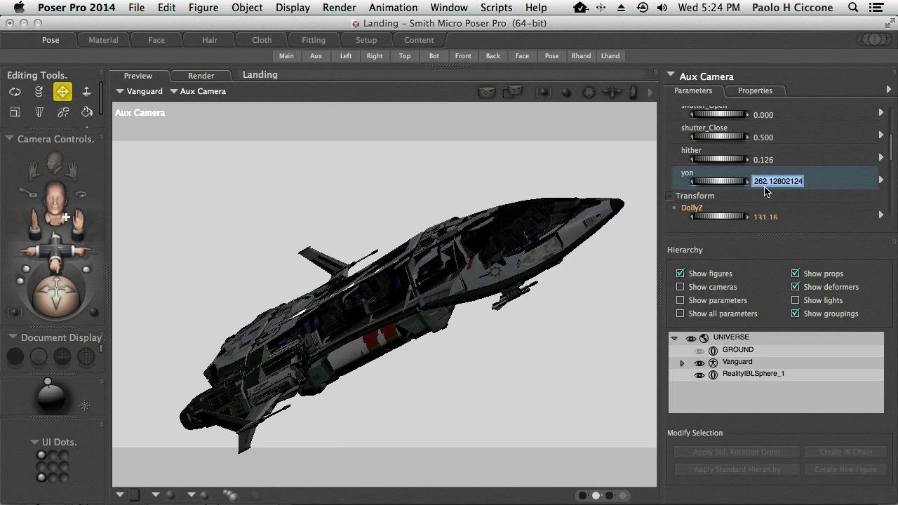
{"action": "type", "text": "5000"}
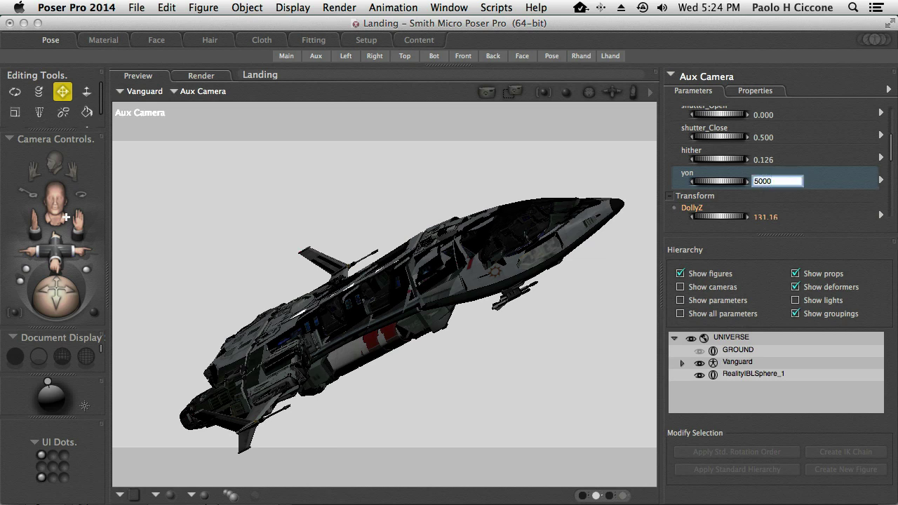
{"action": "key", "text": "Return"}
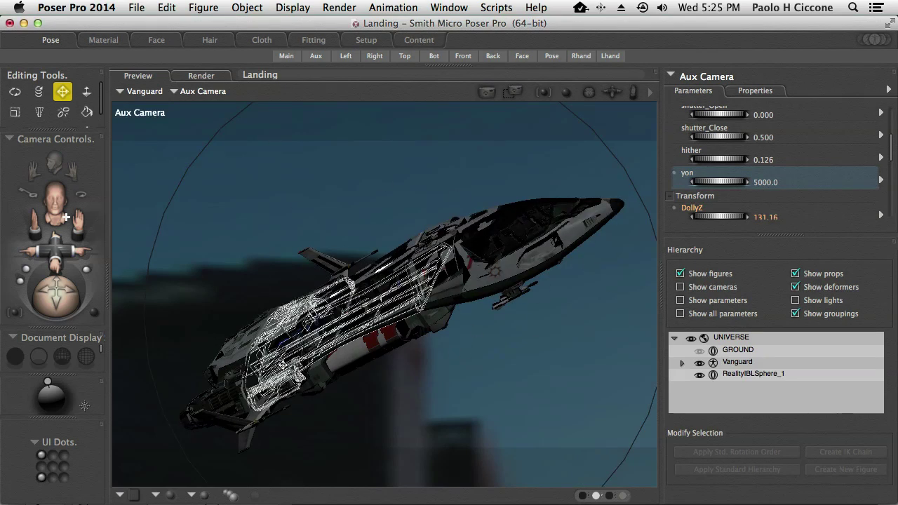
{"action": "mouse_move", "coordinate": [49, 294]}
{"action": "left_mouse_down"}
{"action": "mouse_move", "coordinate": [14, 295]}
{"action": "mouse_move", "coordinate": [62, 299]}
{"action": "left_mouse_up"}
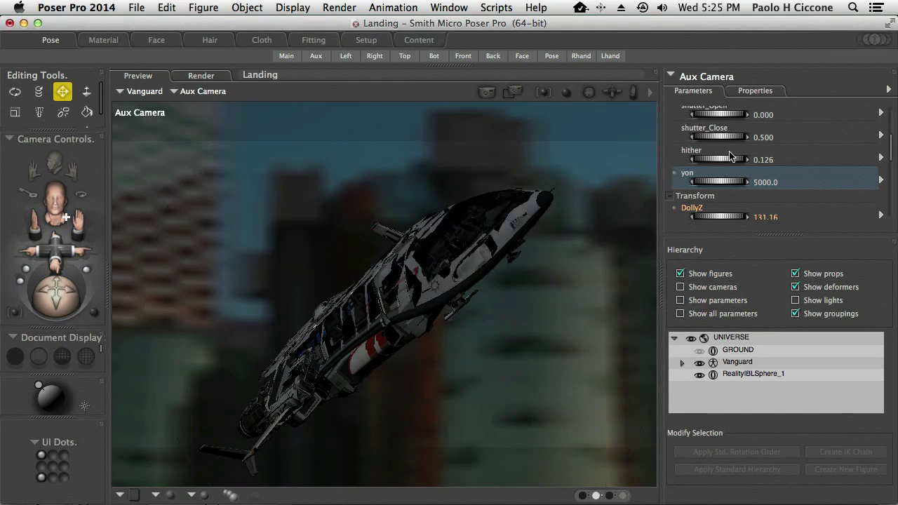
{"action": "left_click_drag", "start_coordinate": [891, 128], "coordinate": [885, 109]}
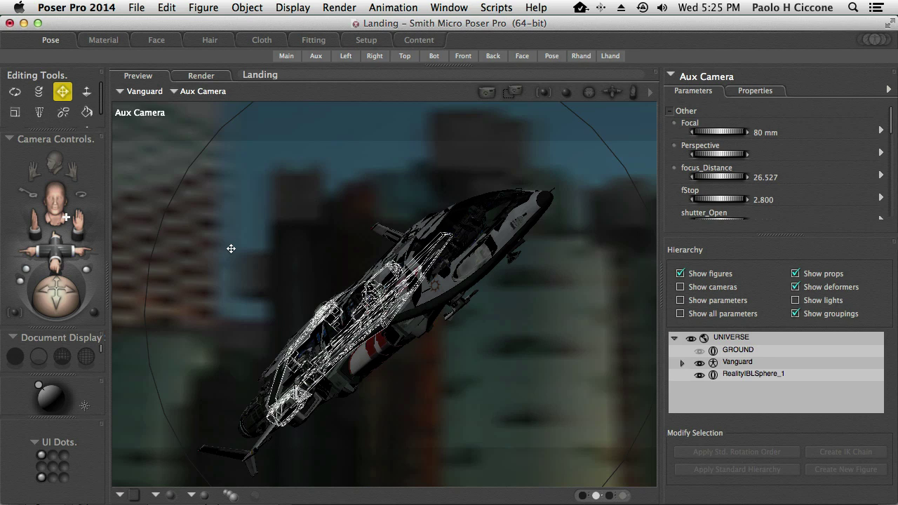
Set the Aux Camera focal to 15 mm, orbit, dial it up to 39 mm, then view through the Main Camera.
{"action": "left_click", "coordinate": [764, 133]}
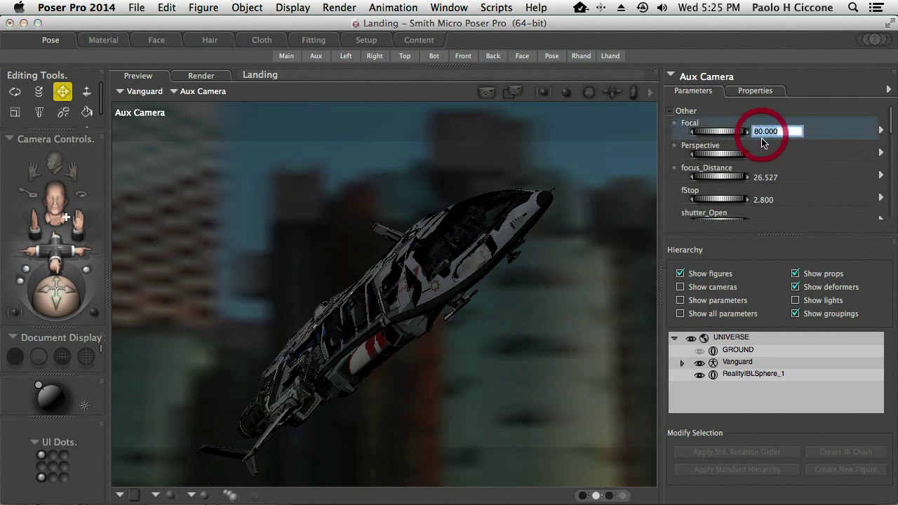
{"action": "type", "text": "15"}
{"action": "key", "text": "Return"}
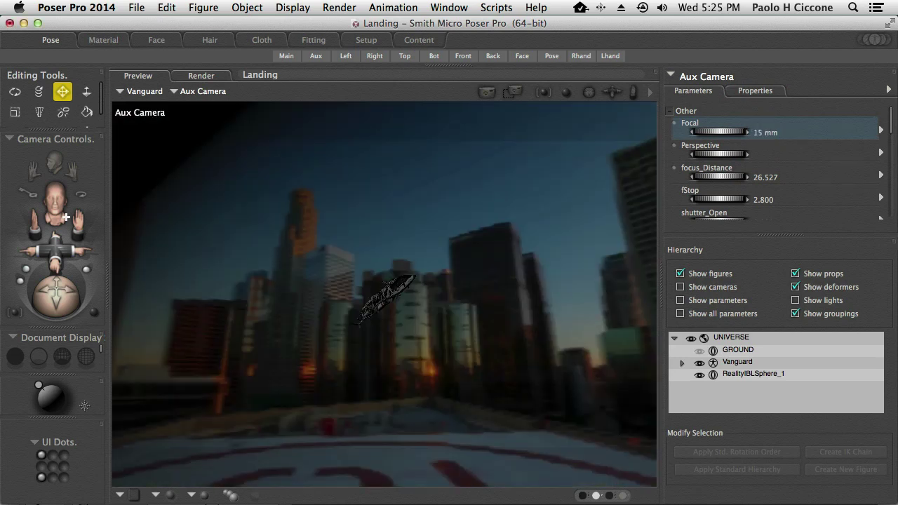
{"action": "left_click_drag", "start_coordinate": [56, 295], "coordinate": [80, 310]}
{"action": "left_click_drag", "start_coordinate": [716, 137], "coordinate": [739, 136]}
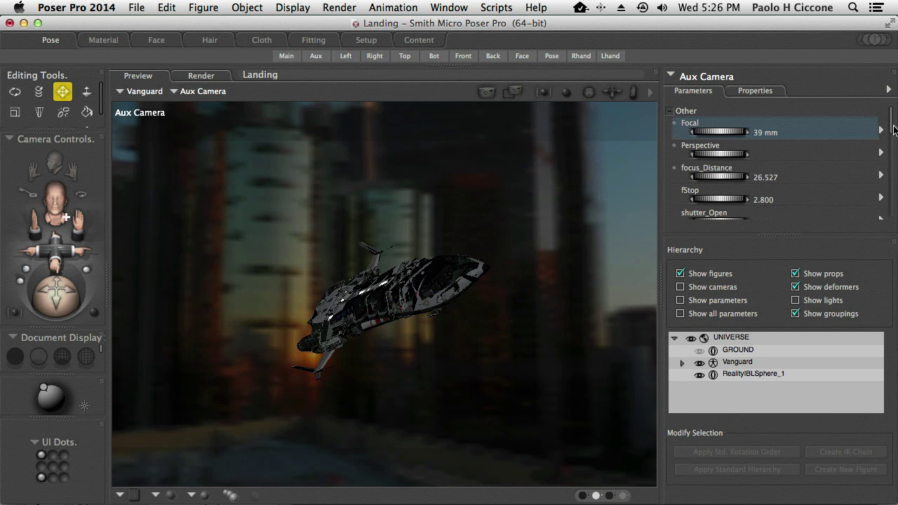
{"action": "scroll", "coordinate": [893, 128], "scroll_direction": "down", "scroll_amount": 2}
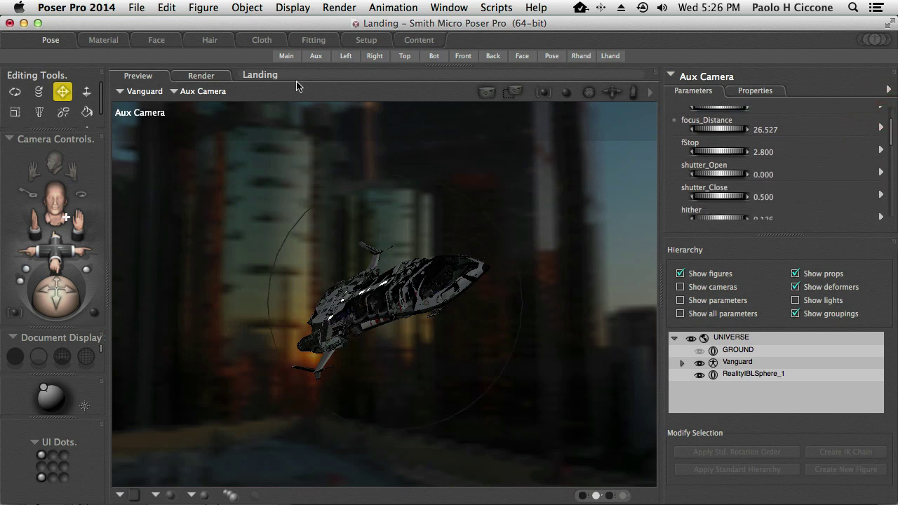
{"action": "left_click", "coordinate": [283, 58]}
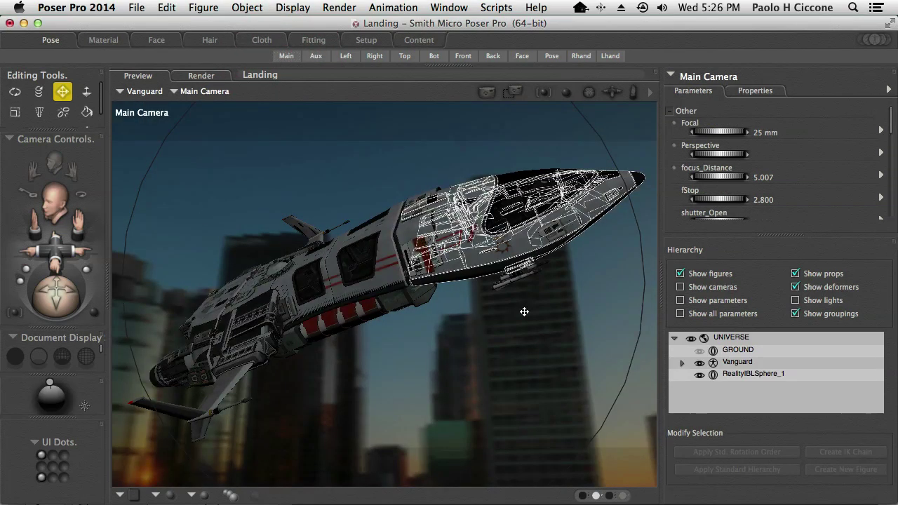
In Reality's Lights tab, confirm the IBL uses the LA Downtown Helipad GoldenHour HDR, then return to Poser.
{"action": "left_click", "coordinate": [2, 386]}
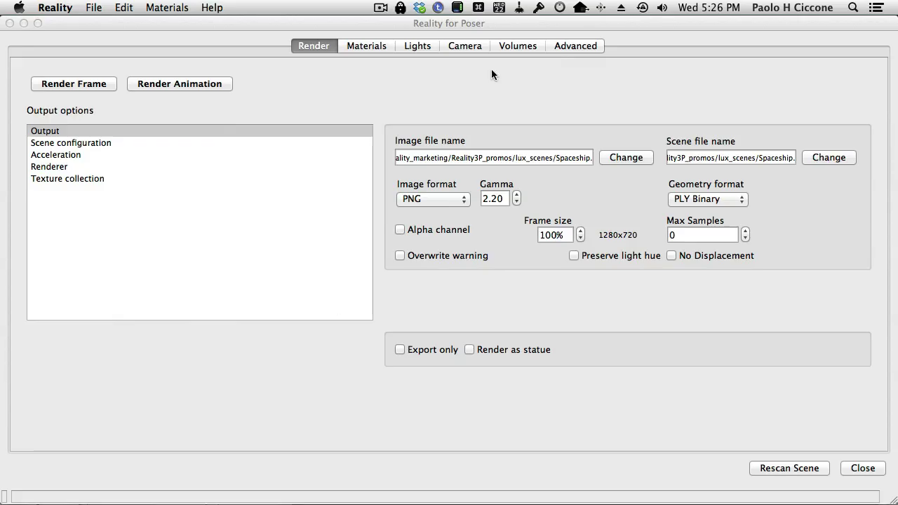
{"action": "left_click", "coordinate": [417, 46]}
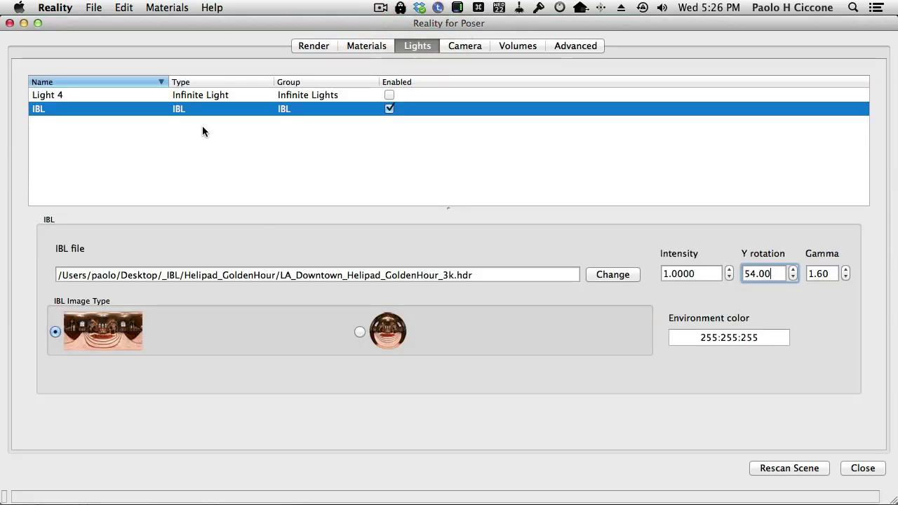
{"action": "left_click", "coordinate": [110, 274]}
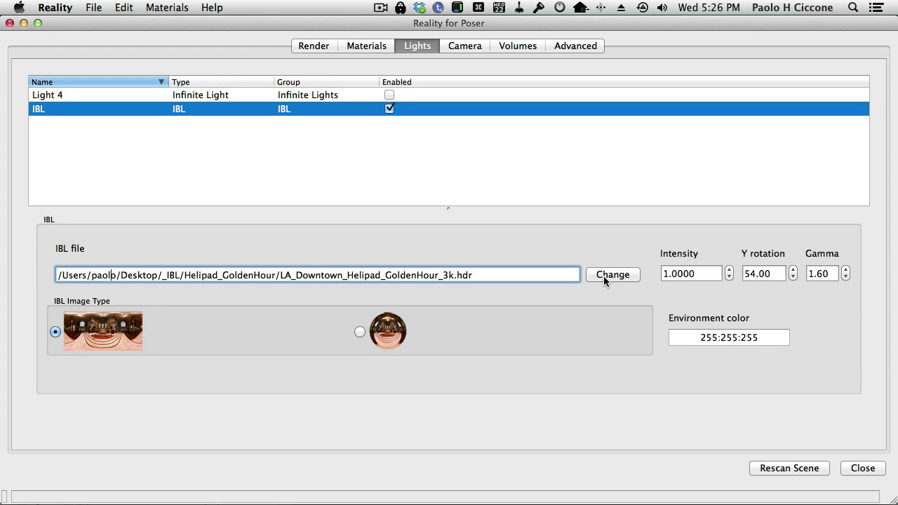
{"action": "key", "text": "super+Tab"}
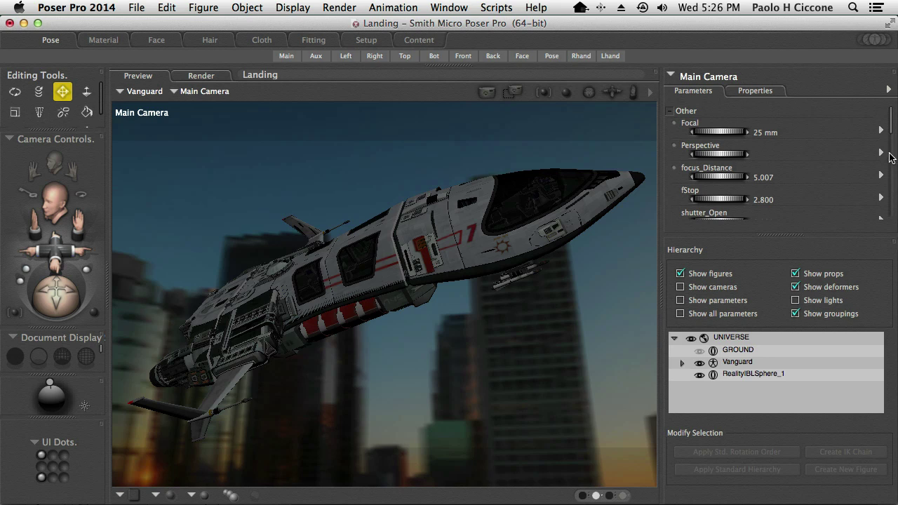
Show the Aux Camera's parameters to review its focal and yon values.
{"action": "left_click", "coordinate": [680, 77]}
{"action": "mouse_move", "coordinate": [748, 120]}
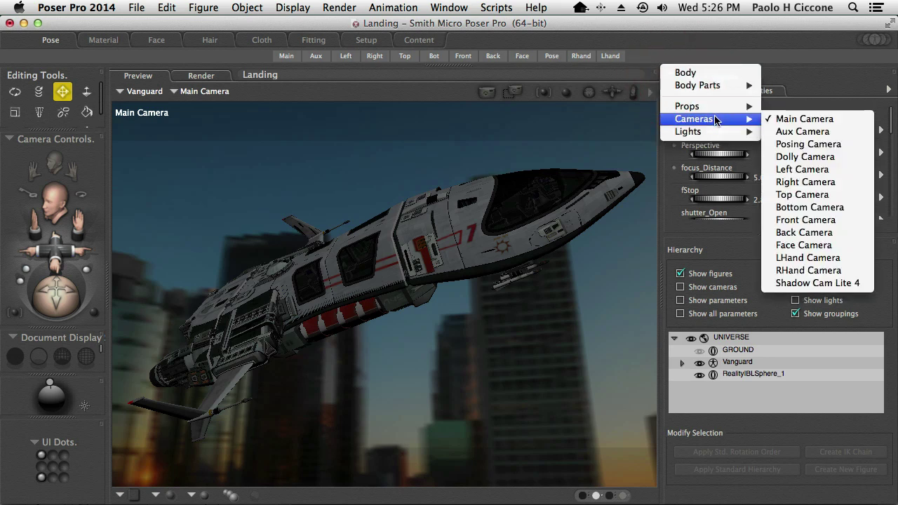
{"action": "left_click", "coordinate": [771, 132]}
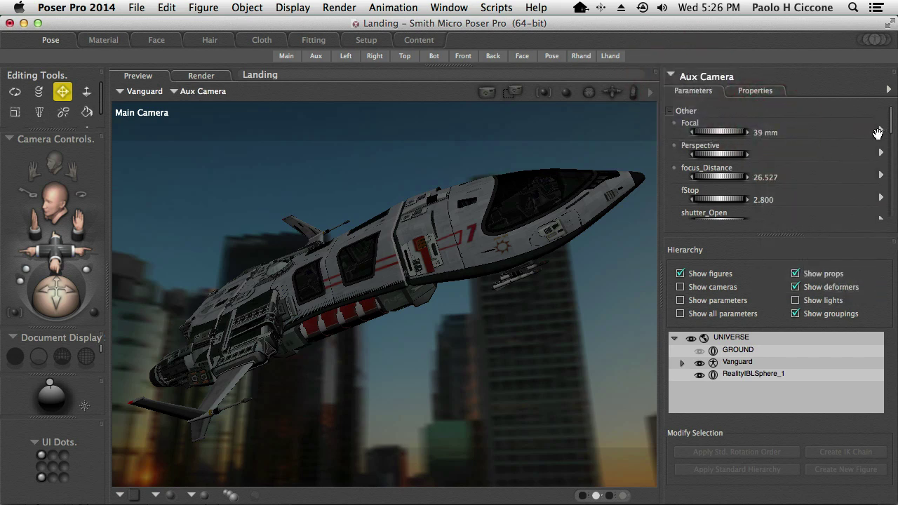
{"action": "left_click", "coordinate": [889, 130]}
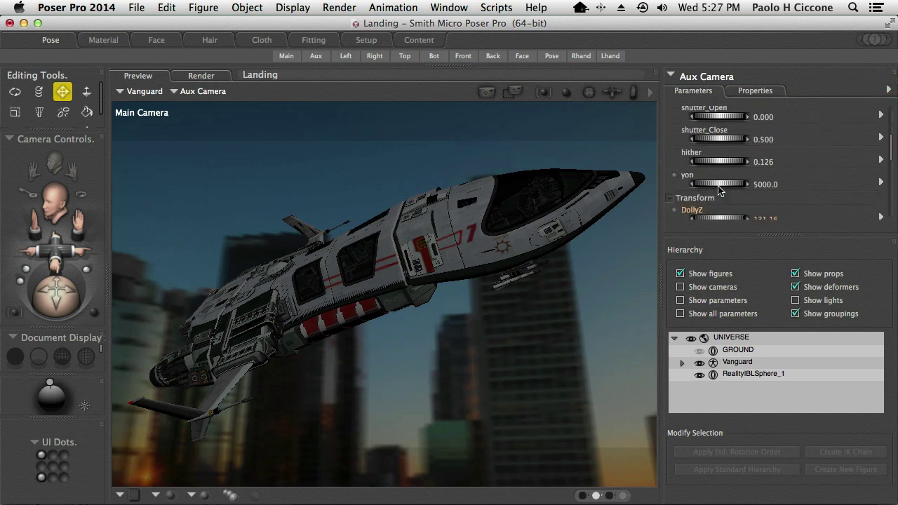
Switch to the Posing Camera's parameters: Focal 25 mm, fStop 2.800, yon 262.13.
{"action": "left_click", "coordinate": [705, 78]}
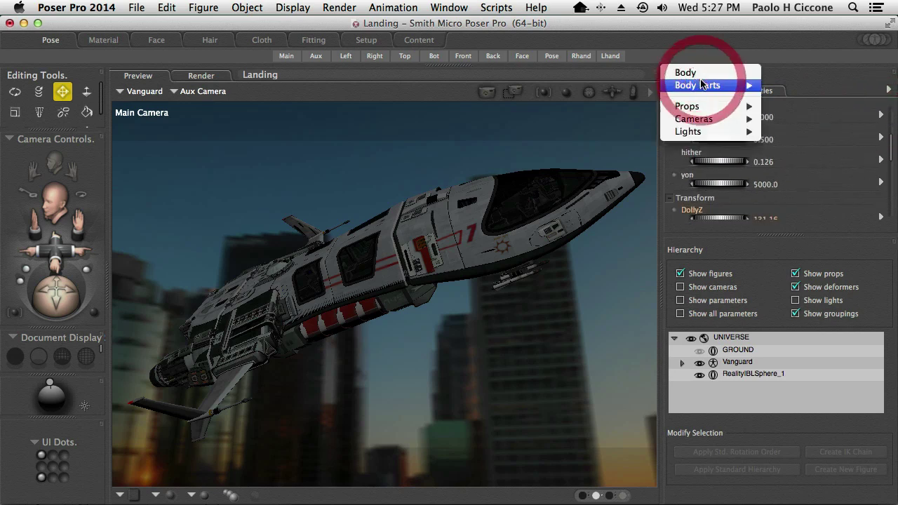
{"action": "mouse_move", "coordinate": [697, 120]}
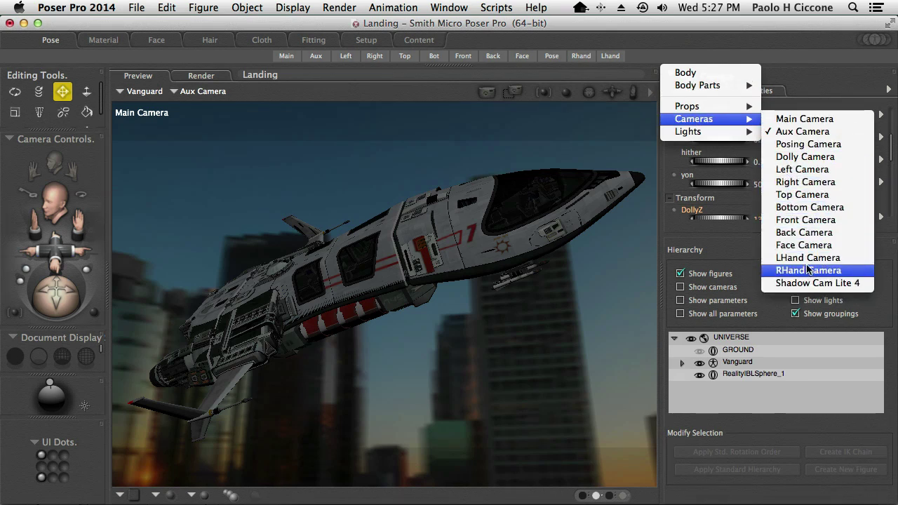
{"action": "left_click", "coordinate": [802, 144]}
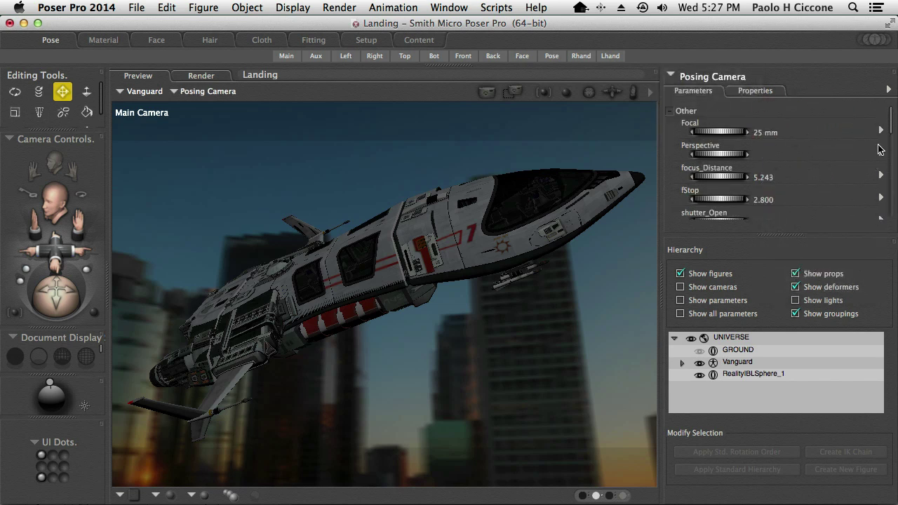
{"action": "left_click_drag", "start_coordinate": [892, 125], "coordinate": [890, 136]}
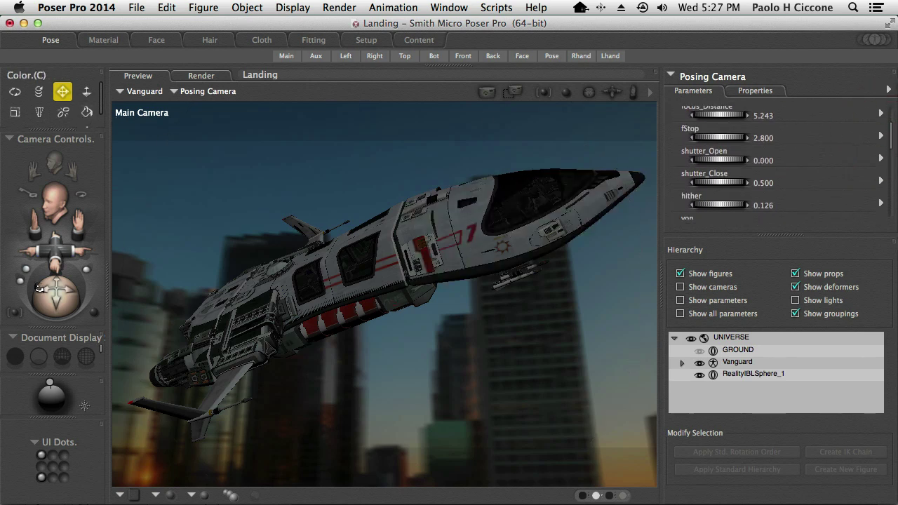
{"action": "left_click", "coordinate": [28, 138]}
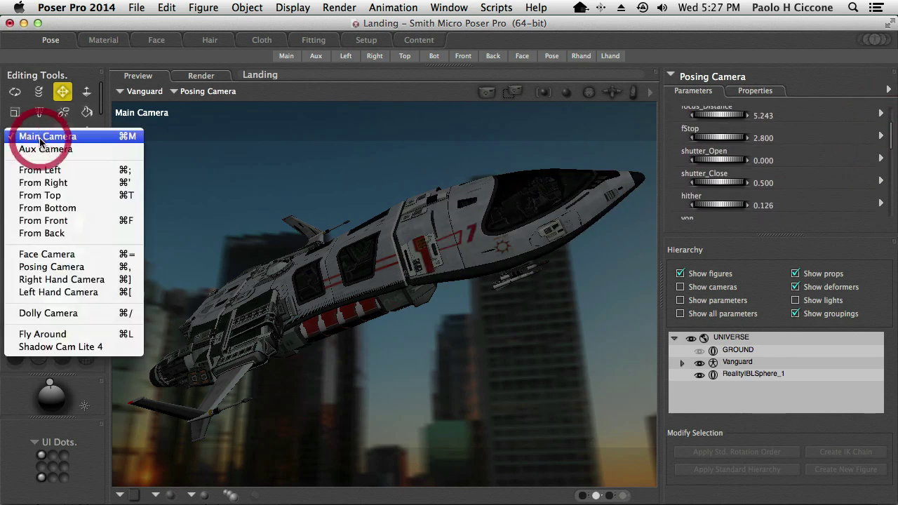
Switch the viewport to the Posing Camera and adjust its view of the spaceship.
{"action": "left_click", "coordinate": [51, 267]}
{"action": "mouse_move", "coordinate": [348, 376]}
{"action": "left_mouse_down"}
{"action": "mouse_move", "coordinate": [314, 341]}
{"action": "mouse_move", "coordinate": [321, 335]}
{"action": "left_mouse_up"}
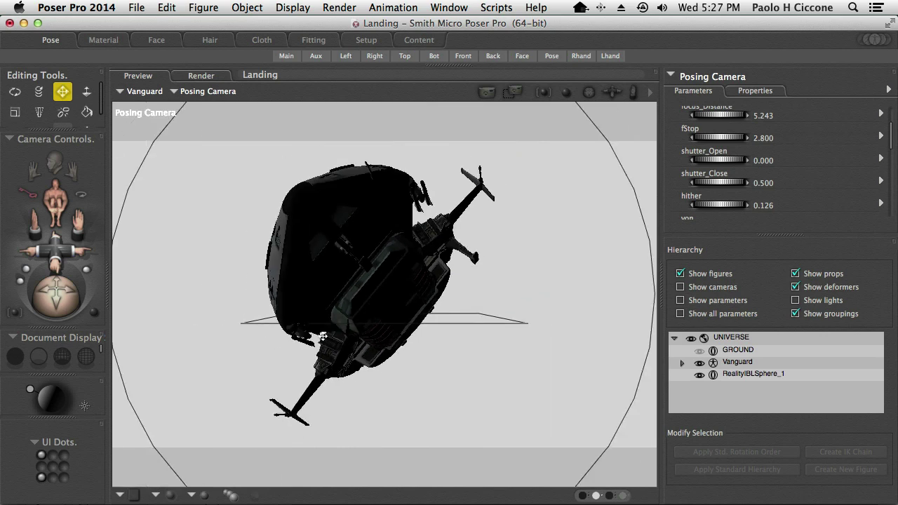
{"action": "key", "text": "r"}
{"action": "left_click", "coordinate": [91, 311]}
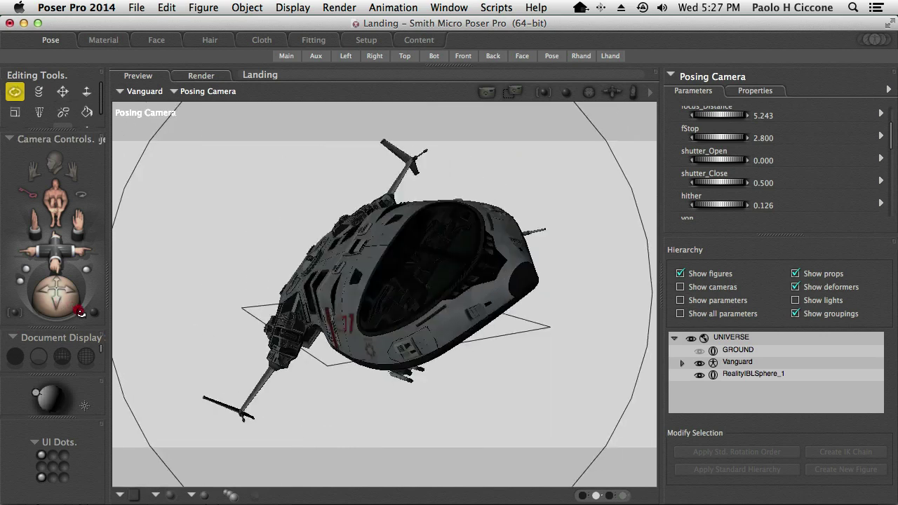
{"action": "key", "text": "t"}
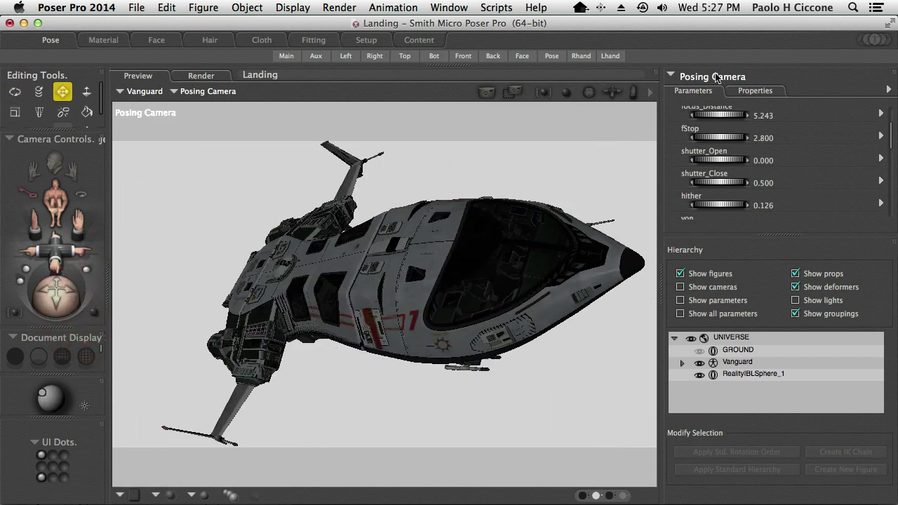
Raise the Posing Camera's yon to 5000 so the sunset city backdrop appears.
{"action": "left_click_drag", "start_coordinate": [890, 135], "coordinate": [891, 153]}
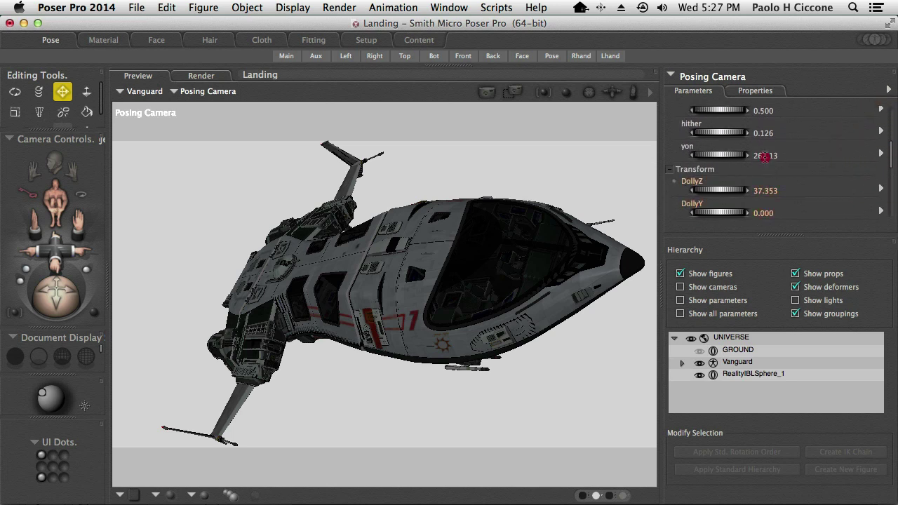
{"action": "left_click", "coordinate": [764, 155]}
{"action": "type", "text": "5000"}
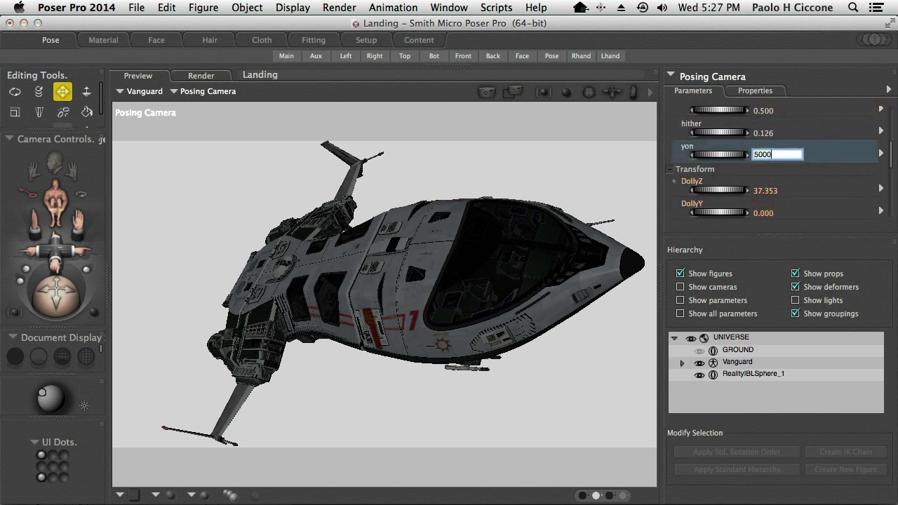
{"action": "key", "text": "Return"}
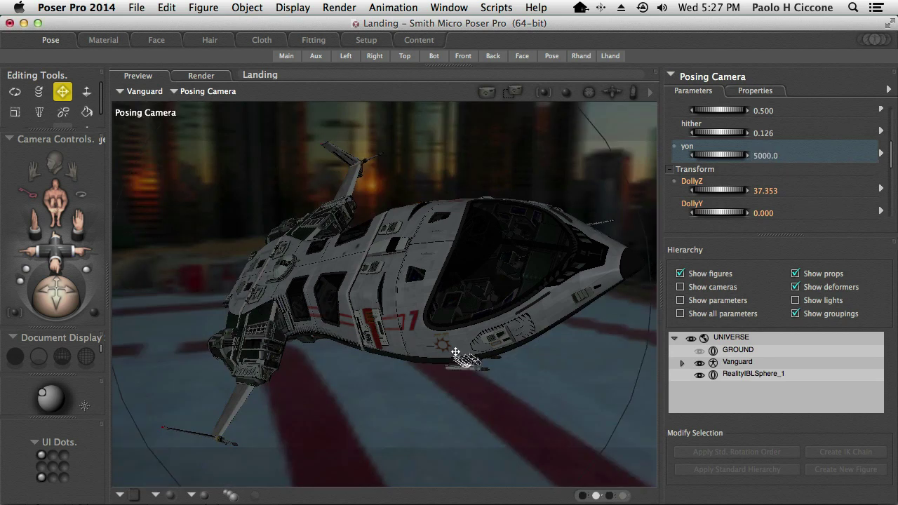
Dolly the Posing Camera back and orbit it around the spaceship.
{"action": "scroll", "coordinate": [455, 352], "scroll_direction": "down", "scroll_amount": 3}
{"action": "scroll", "coordinate": [455, 351], "scroll_direction": "down", "scroll_amount": 3}
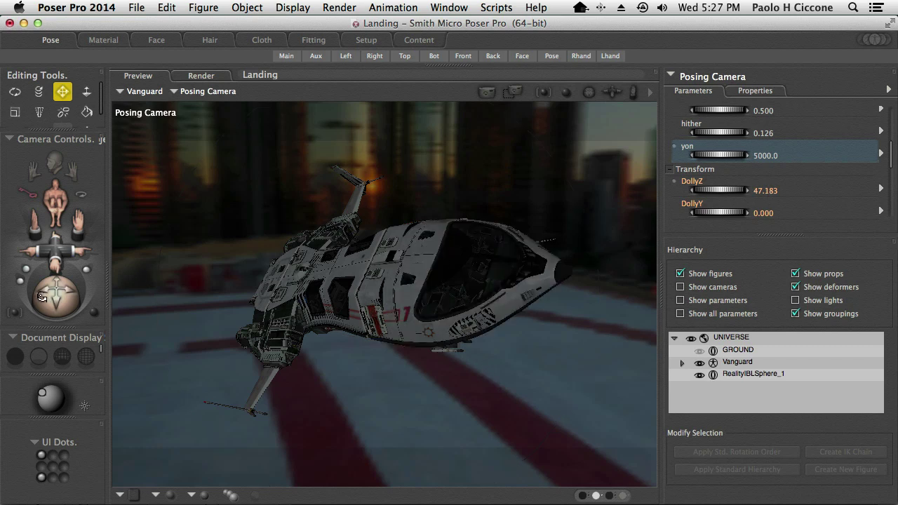
{"action": "left_click_drag", "start_coordinate": [49, 293], "coordinate": [435, 343]}
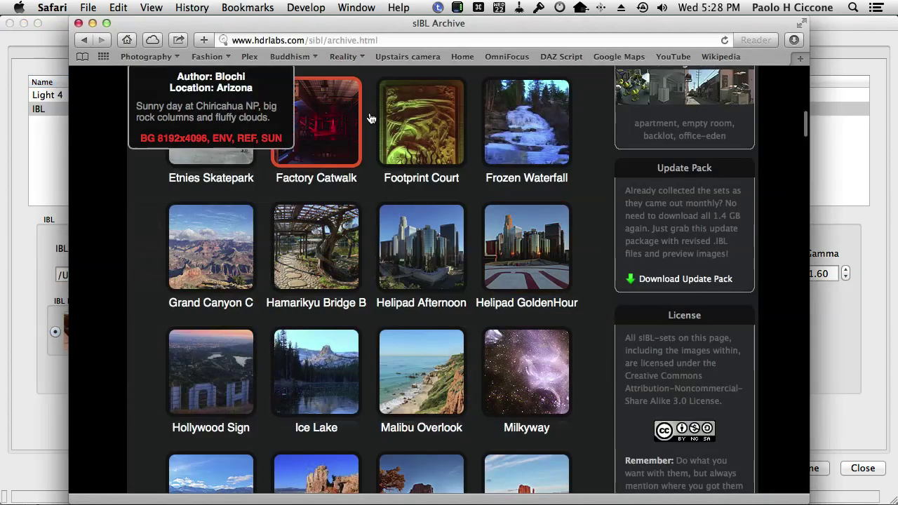
{"action": "left_click_drag", "start_coordinate": [807, 119], "coordinate": [821, 180]}
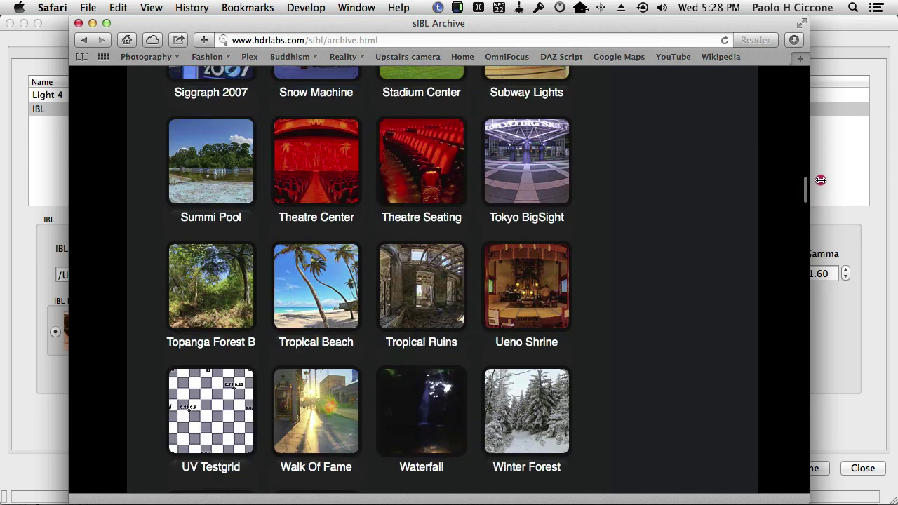
{"action": "scroll", "coordinate": [757, 205], "scroll_direction": "down", "scroll_amount": 10}
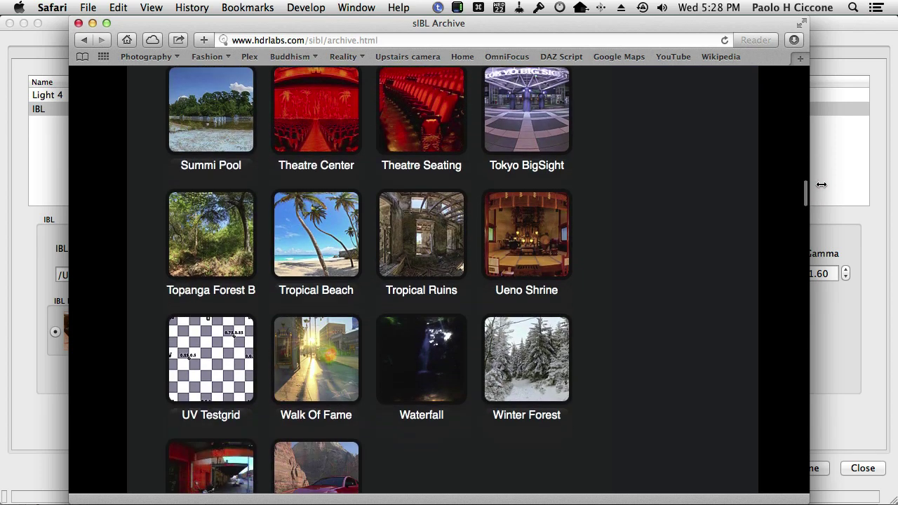
{"action": "scroll", "coordinate": [701, 205], "scroll_direction": "down", "scroll_amount": 10}
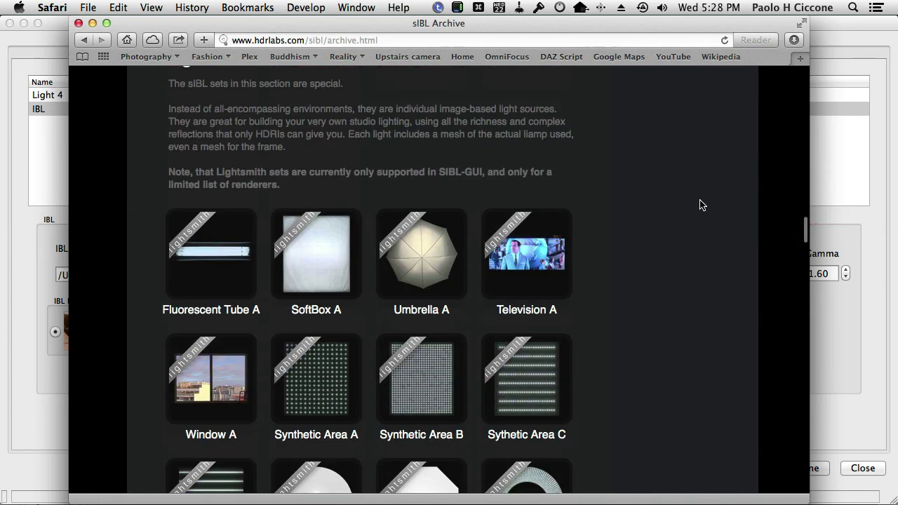
{"action": "scroll", "coordinate": [701, 205], "scroll_direction": "down", "scroll_amount": 10}
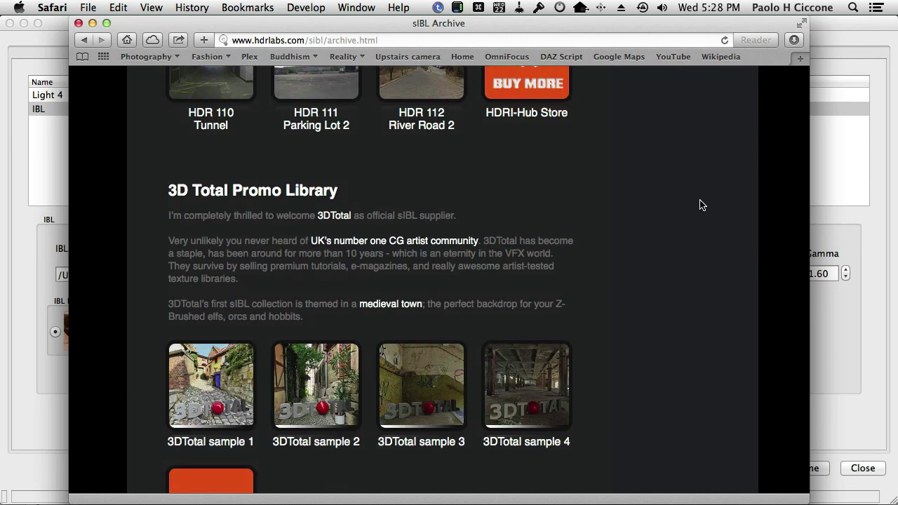
{"action": "scroll", "coordinate": [701, 204], "scroll_direction": "down", "scroll_amount": 5}
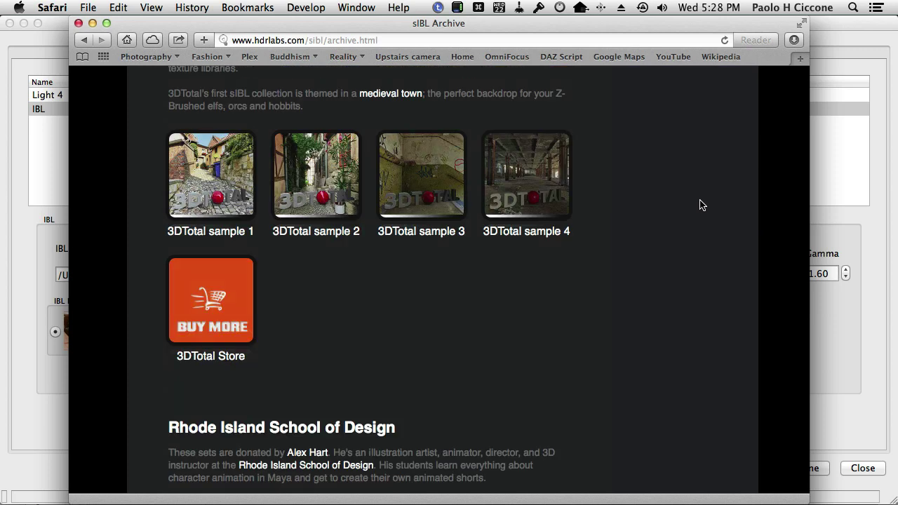
{"action": "scroll", "coordinate": [700, 205], "scroll_direction": "down", "scroll_amount": 5}
{"action": "scroll", "coordinate": [700, 205], "scroll_direction": "up", "scroll_amount": 15}
{"action": "scroll", "coordinate": [700, 205], "scroll_direction": "up", "scroll_amount": 8}
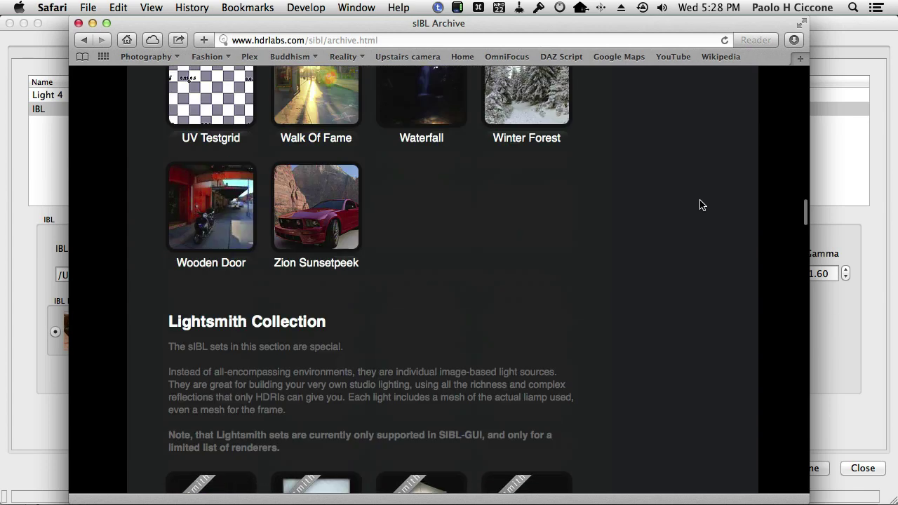